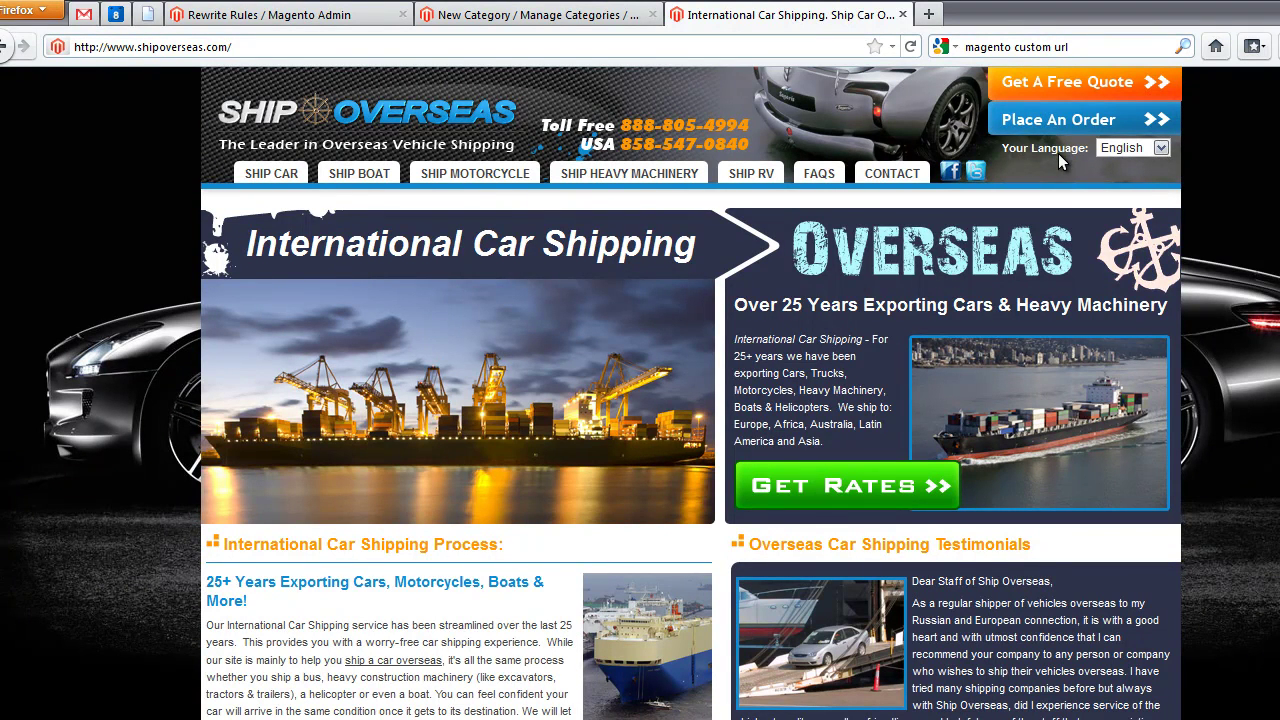
# Check the storefront's available languages and open the English Contact page to examine its form and footer contact link.
pyautogui.click(1161, 149)
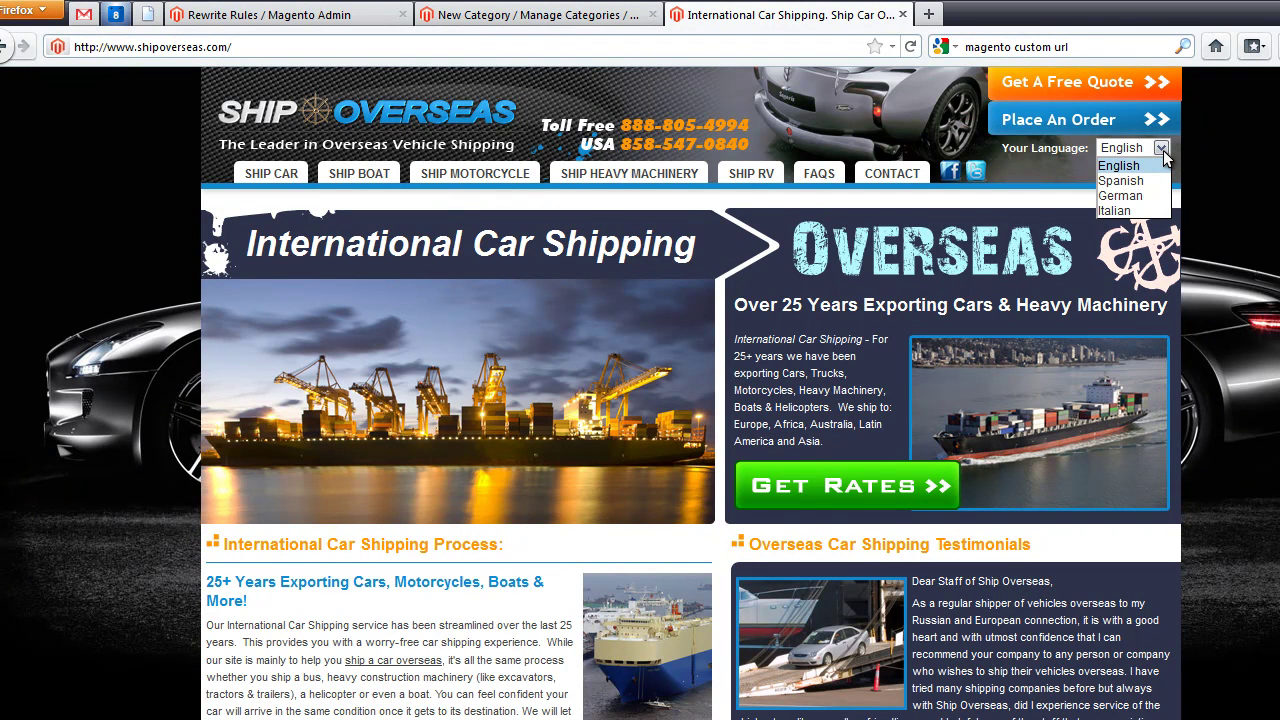
pyautogui.click(544, 204)
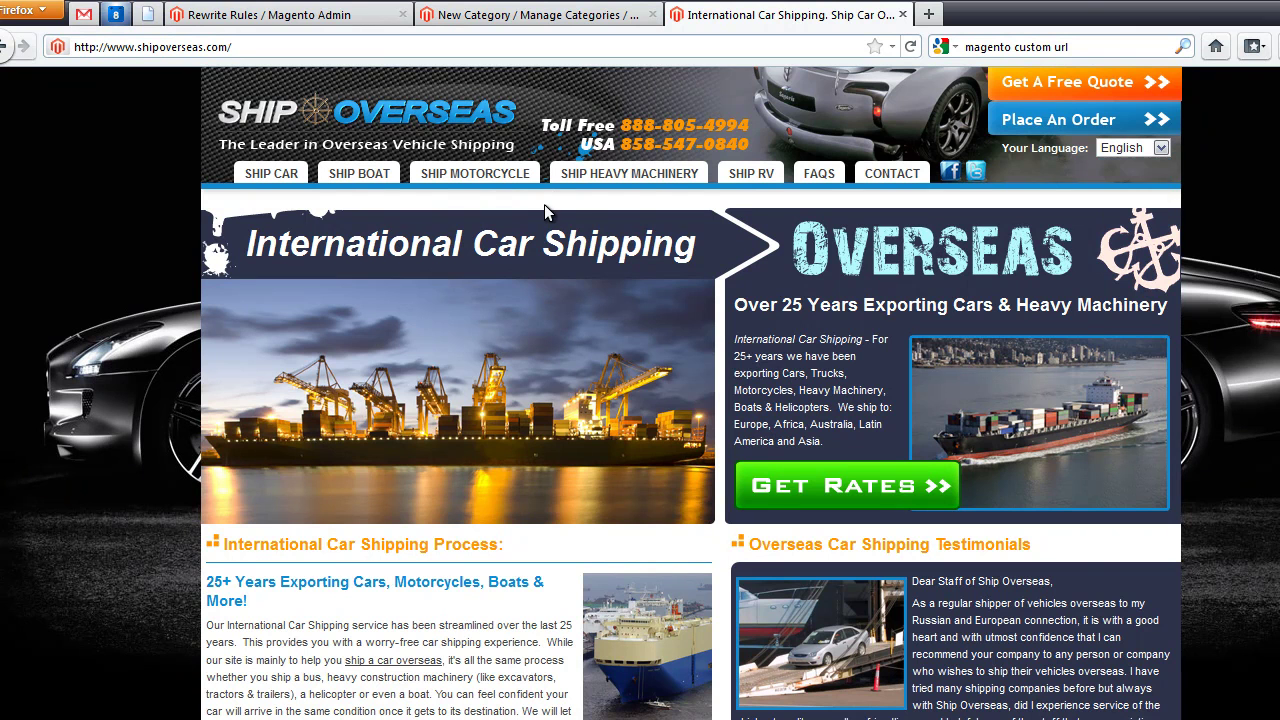
pyautogui.click(889, 184)
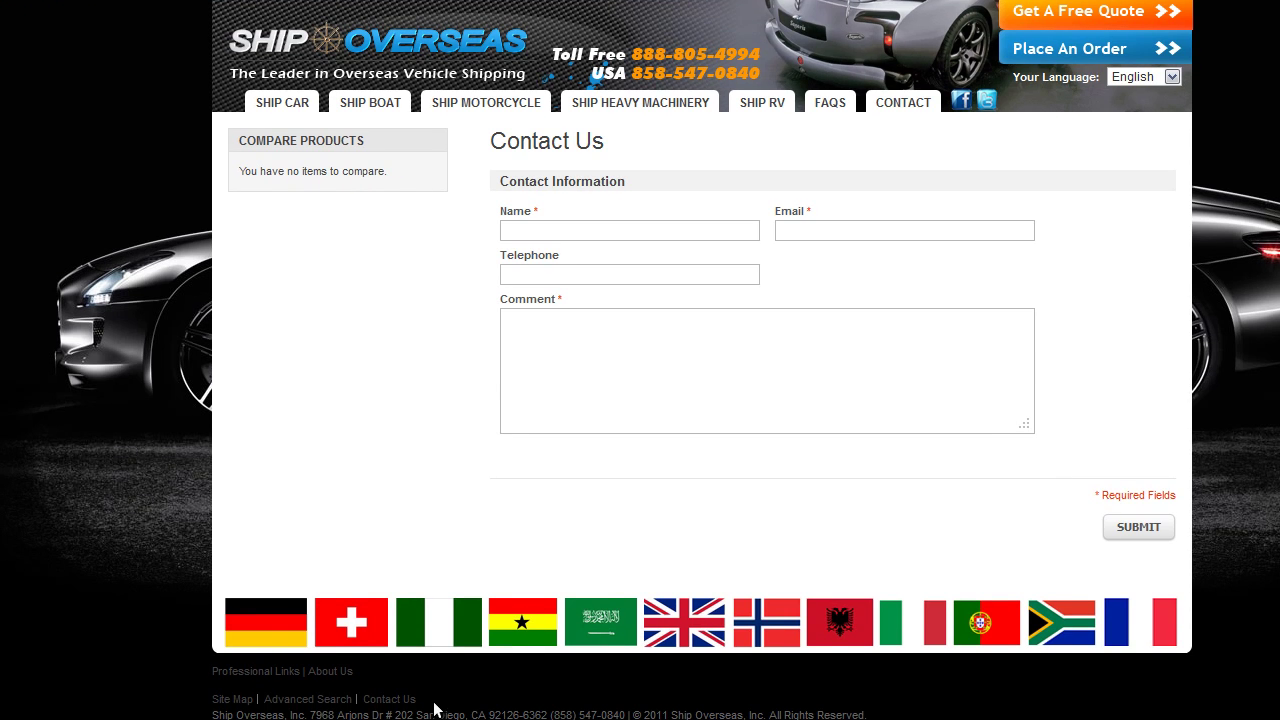
pyautogui.moveTo(418, 703); pyautogui.dragTo(360, 699)
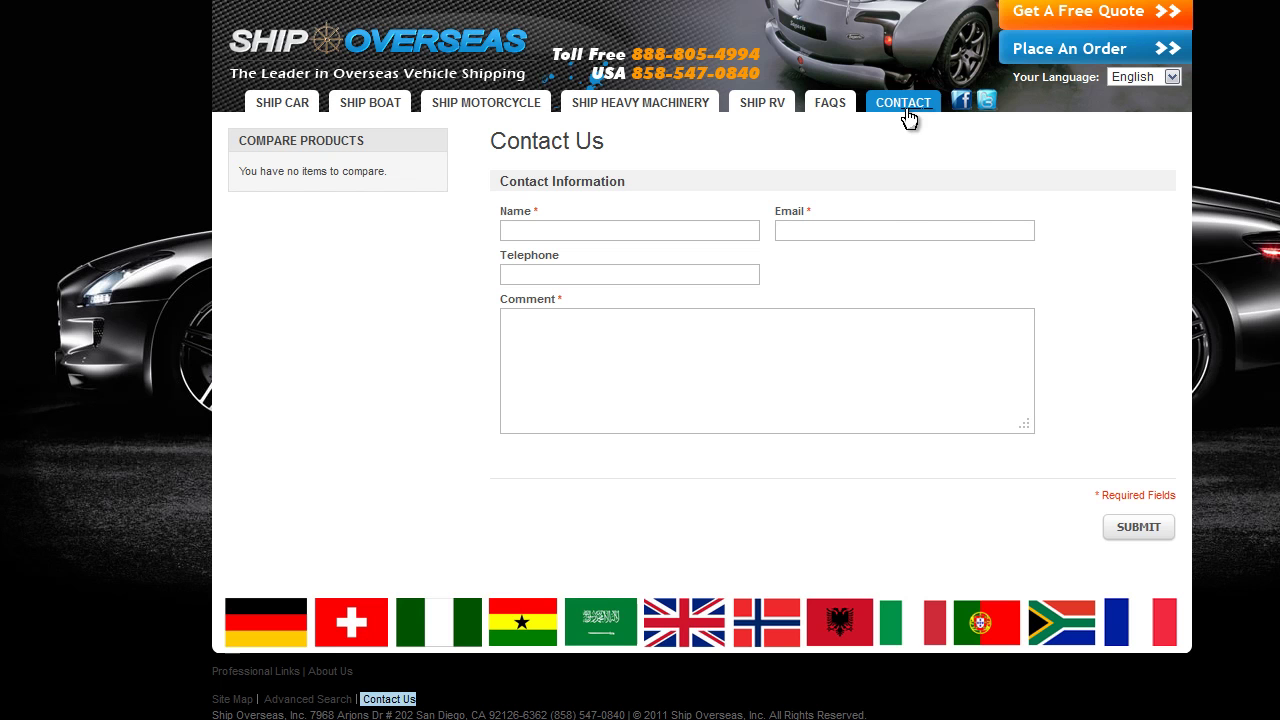
pyautogui.click(8, 716)
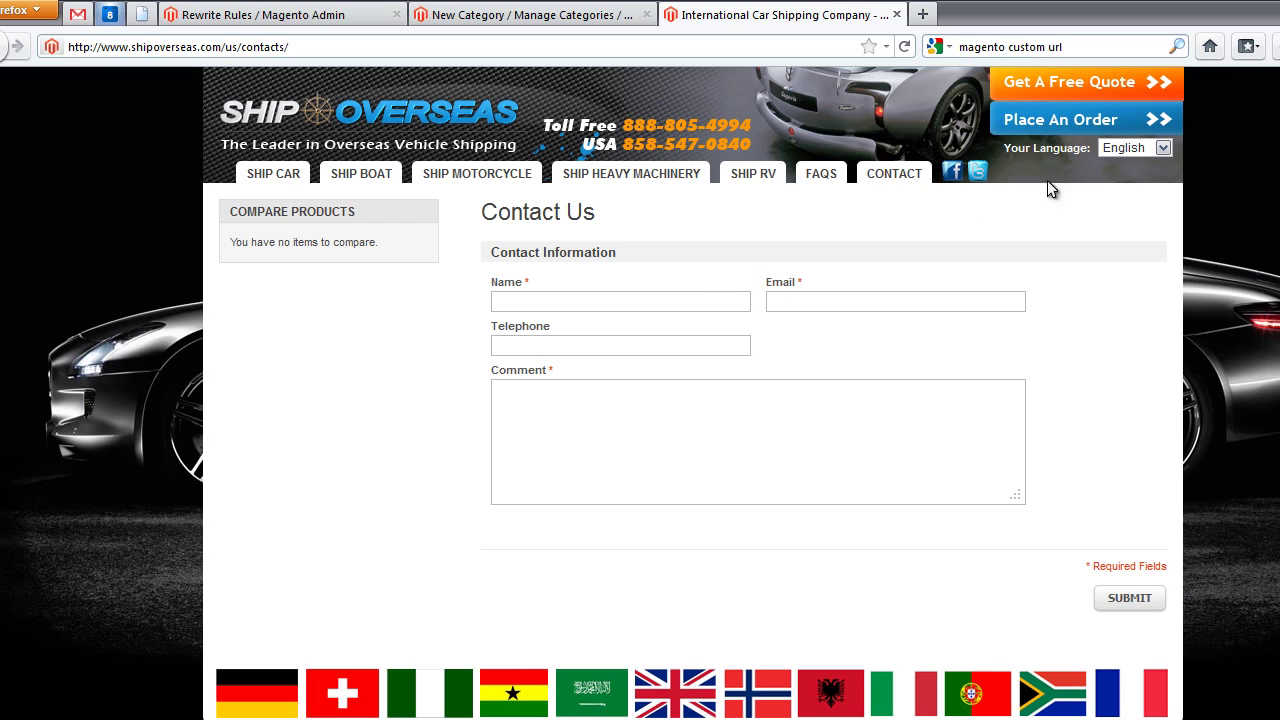
# Switch the storefront to Spanish and inspect its Motocicleta page and Contacto form page.
pyautogui.click(1130, 147)
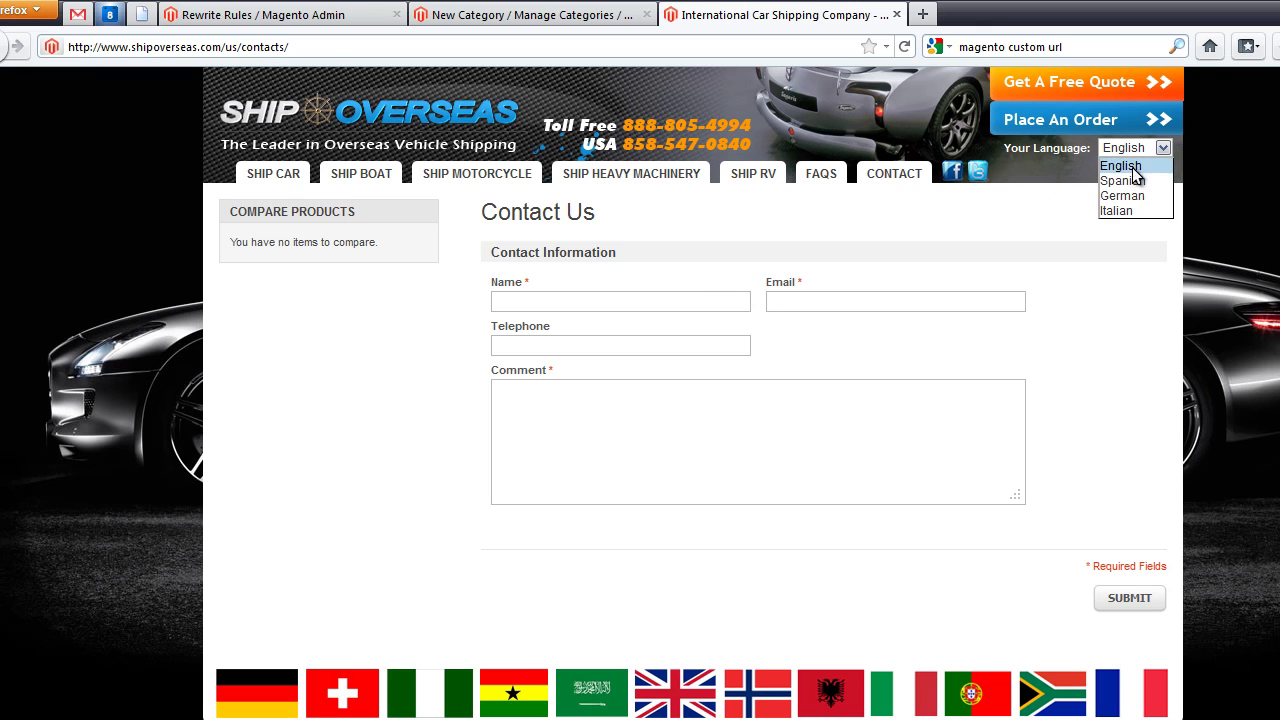
pyautogui.click(1133, 180)
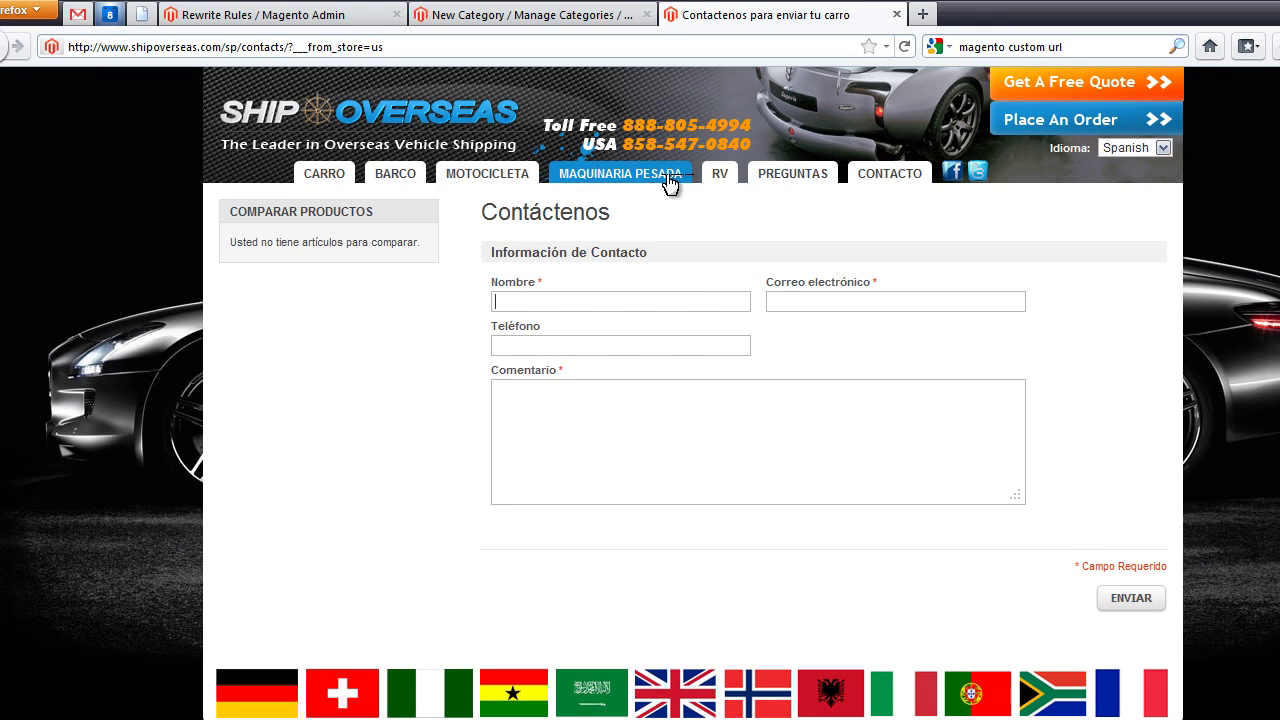
pyautogui.click(446, 180)
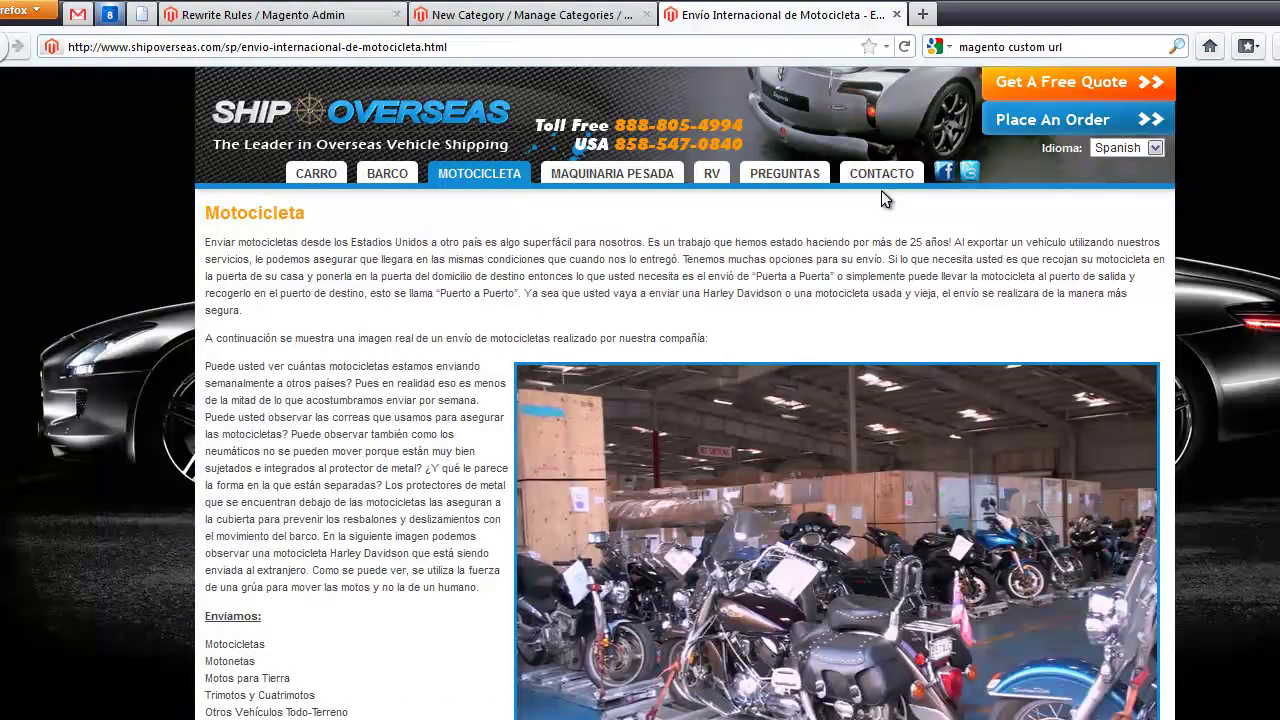
pyautogui.click(883, 178)
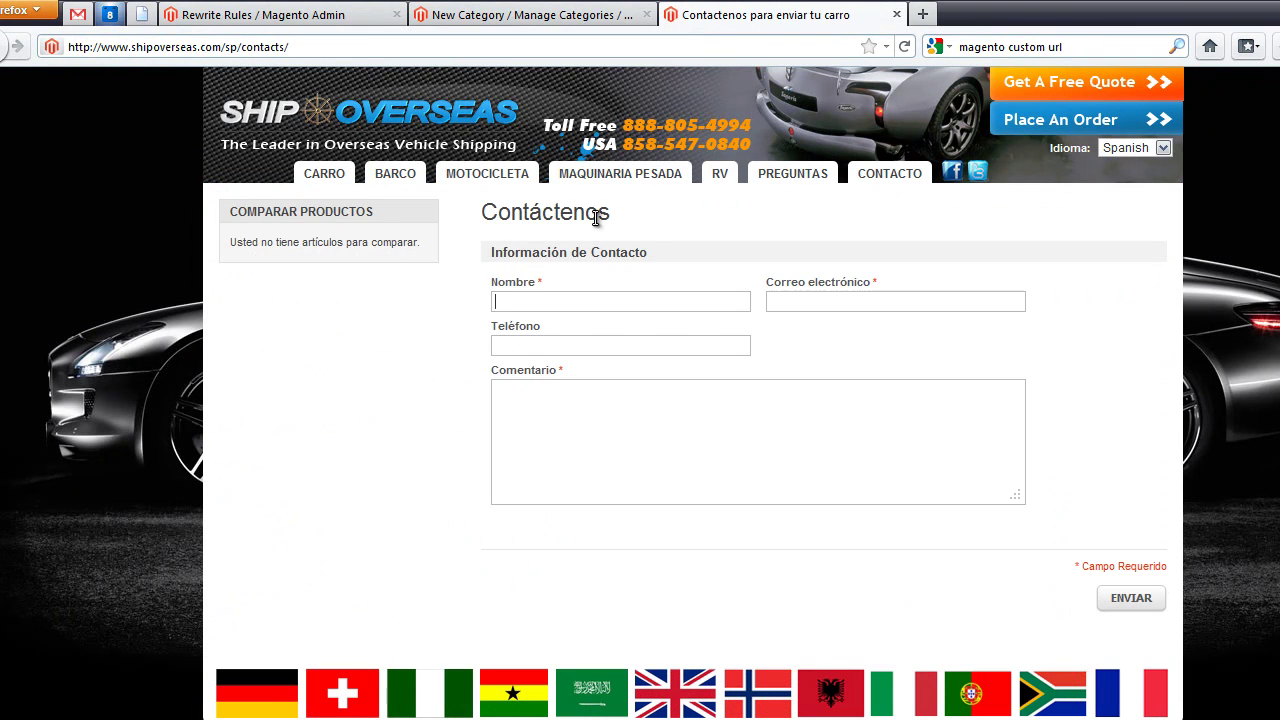
pyautogui.moveTo(618, 214); pyautogui.dragTo(484, 212)
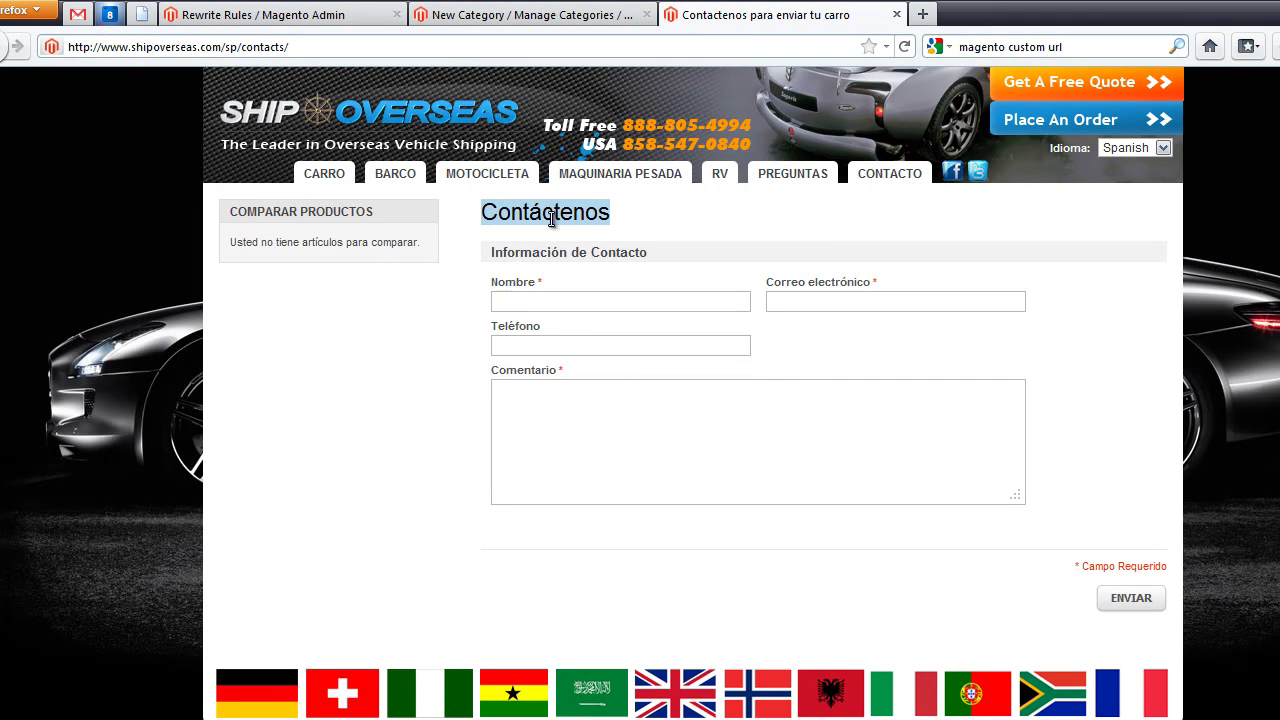
pyautogui.click(519, 225)
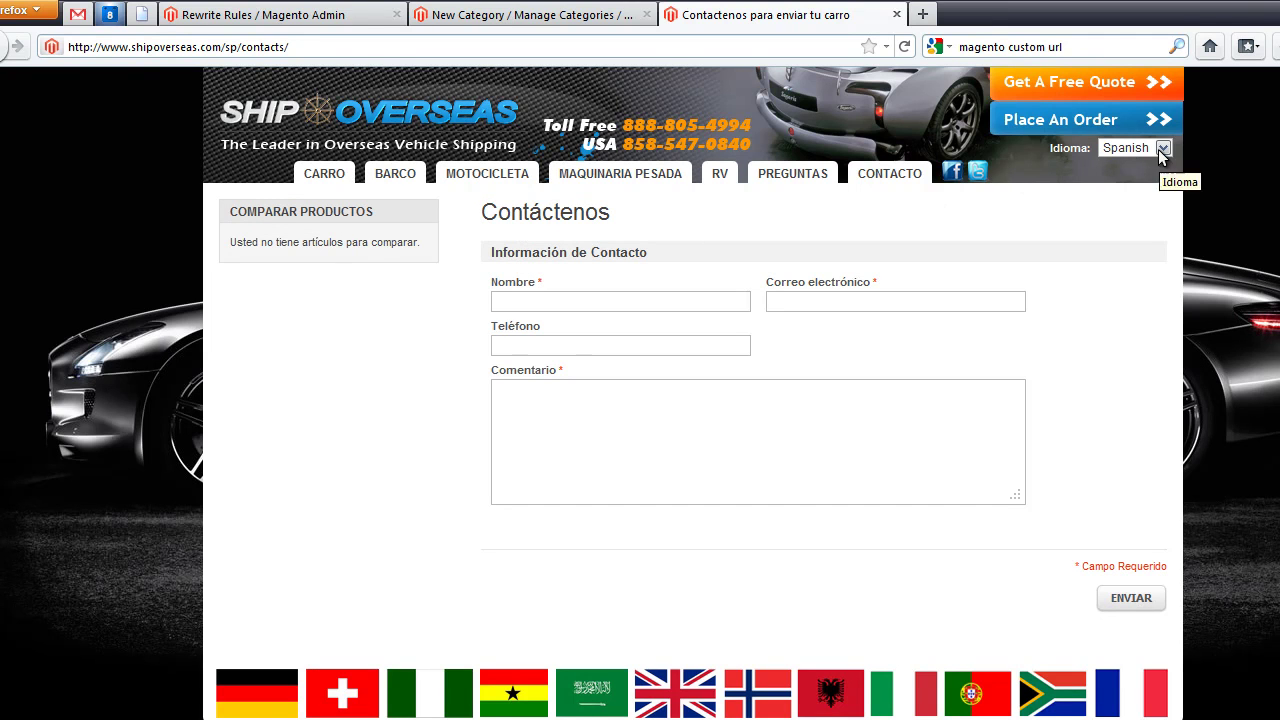
# Switch the storefront to German and copy the Kontakt heading from its contact page.
pyautogui.click(826, 176)
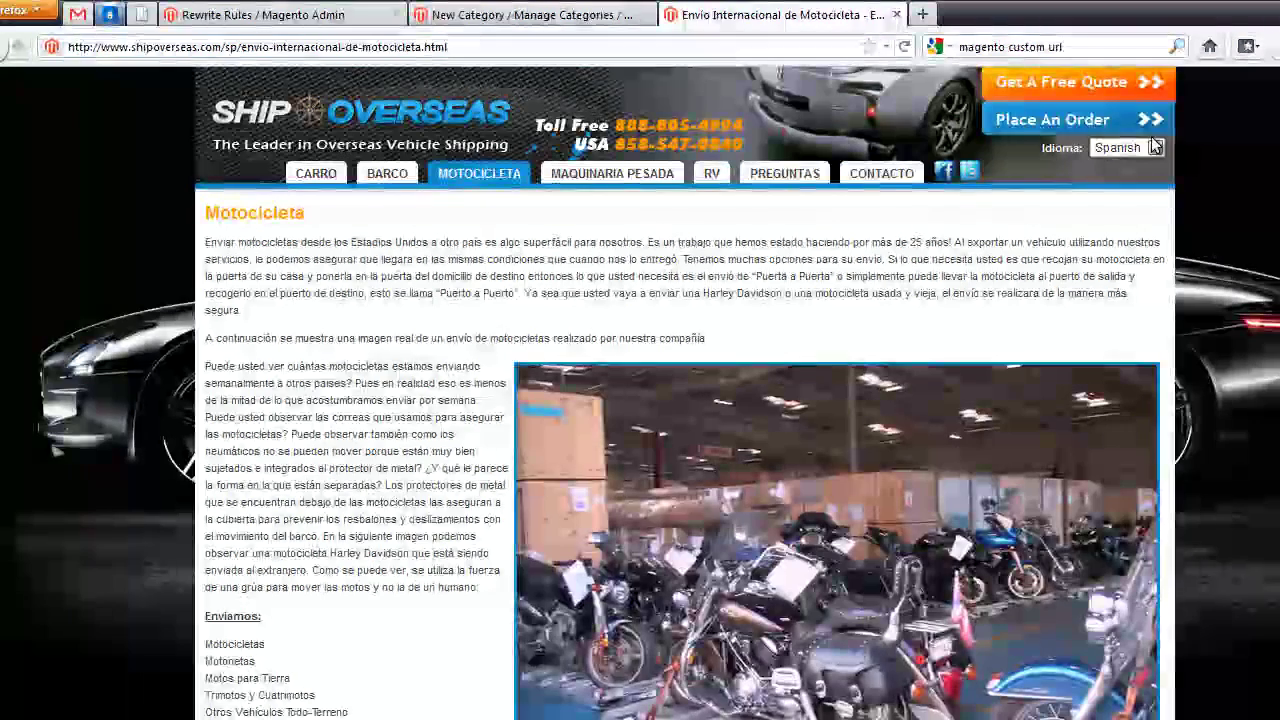
pyautogui.click(1155, 146)
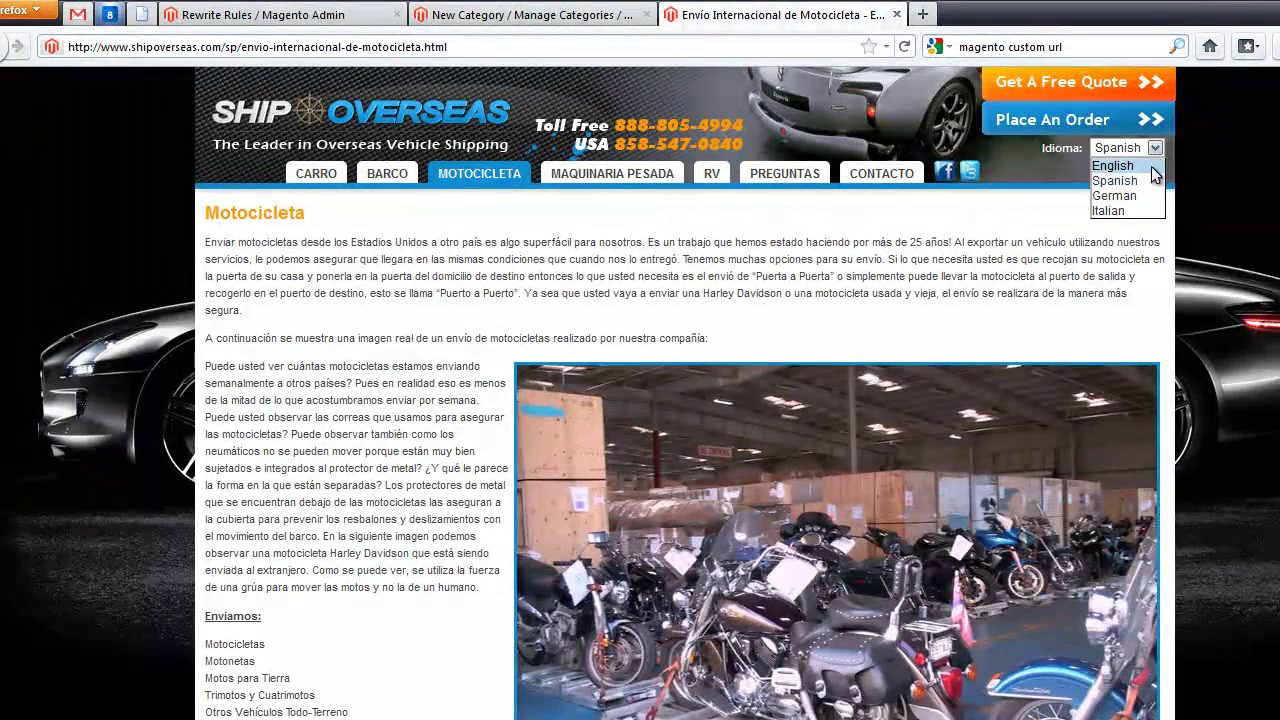
pyautogui.click(1146, 197)
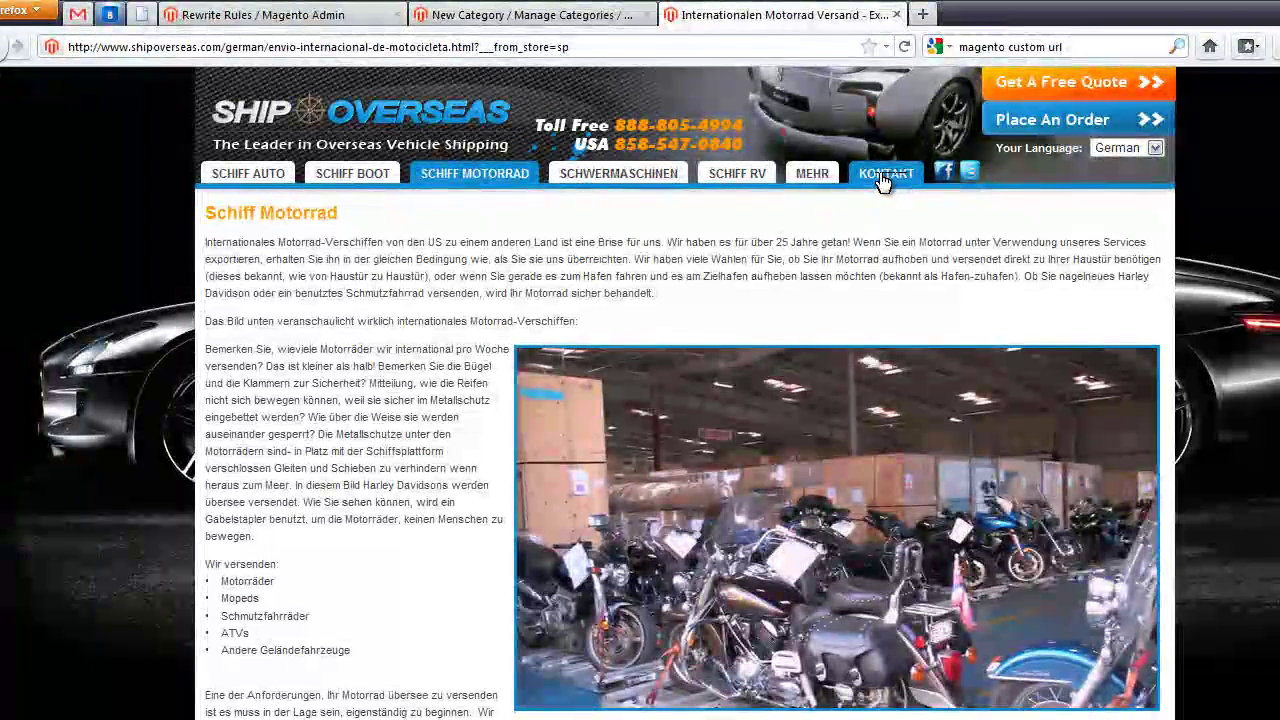
pyautogui.click(883, 177)
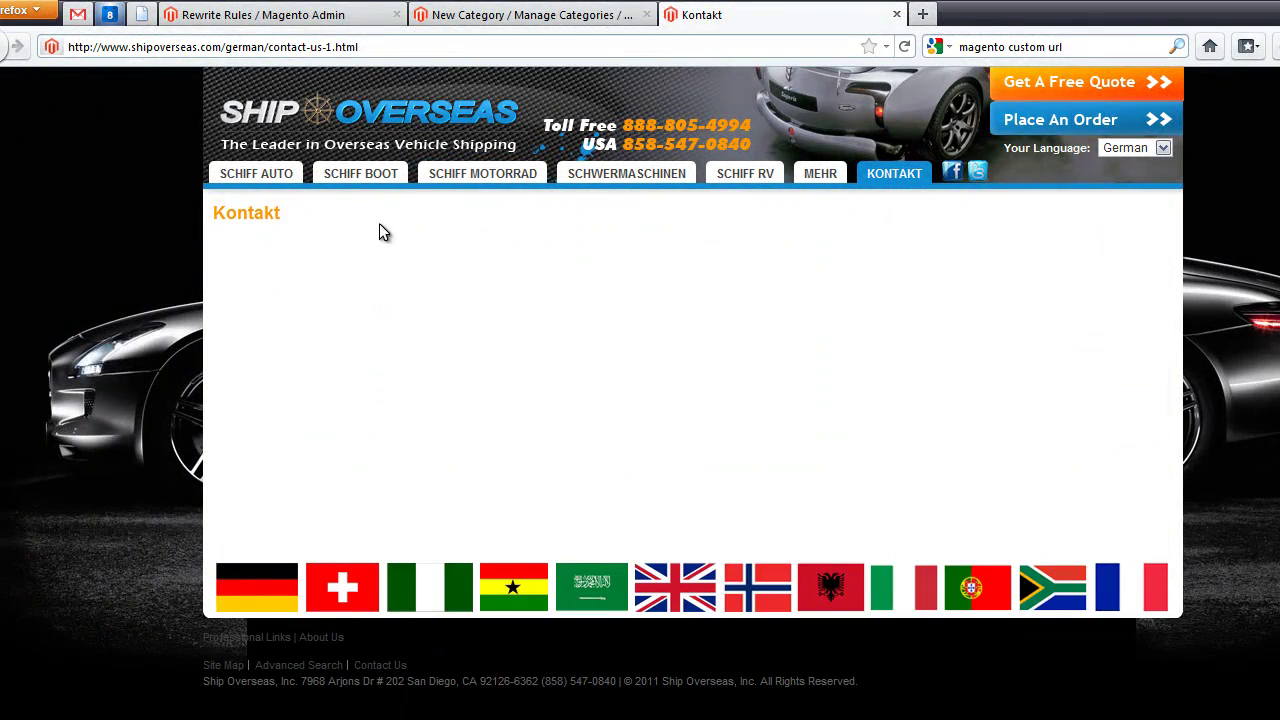
pyautogui.moveTo(296, 218); pyautogui.dragTo(206, 214)
pyautogui.hotkey('ctrl', 'c')
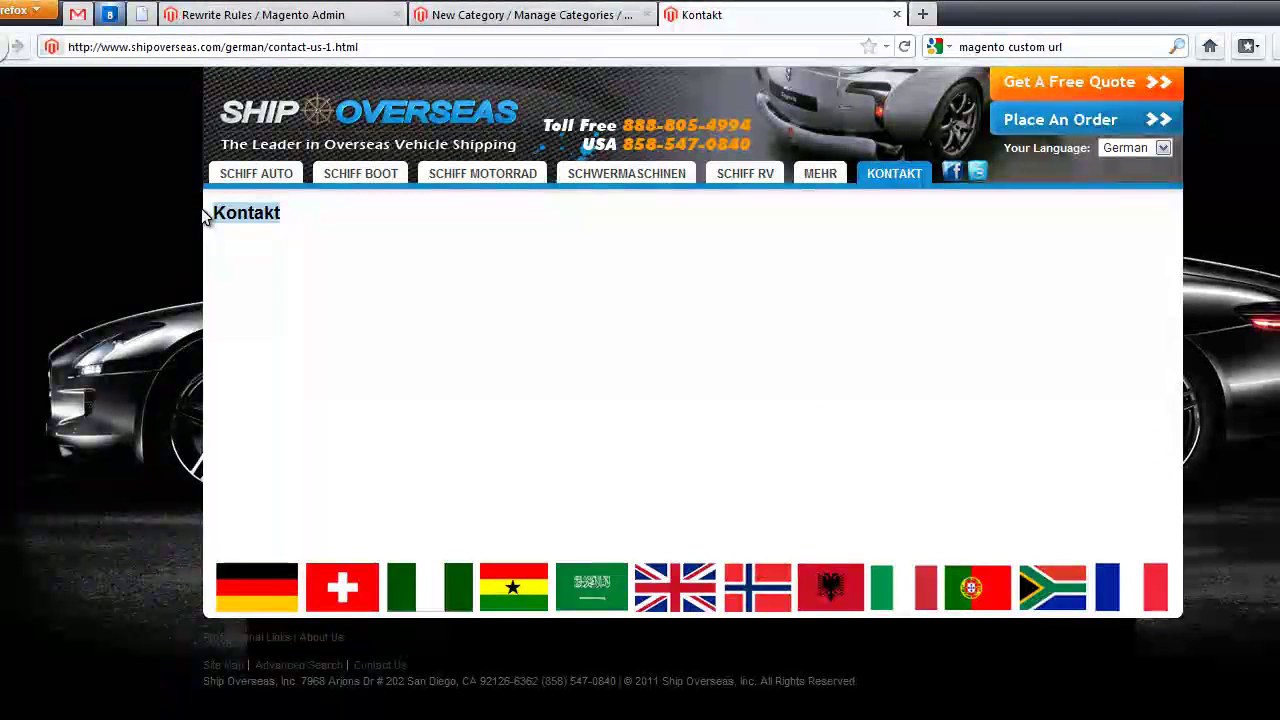
# In the admin's category management, switch to the German store view and open the Kontakt category.
pyautogui.click(254, 14)
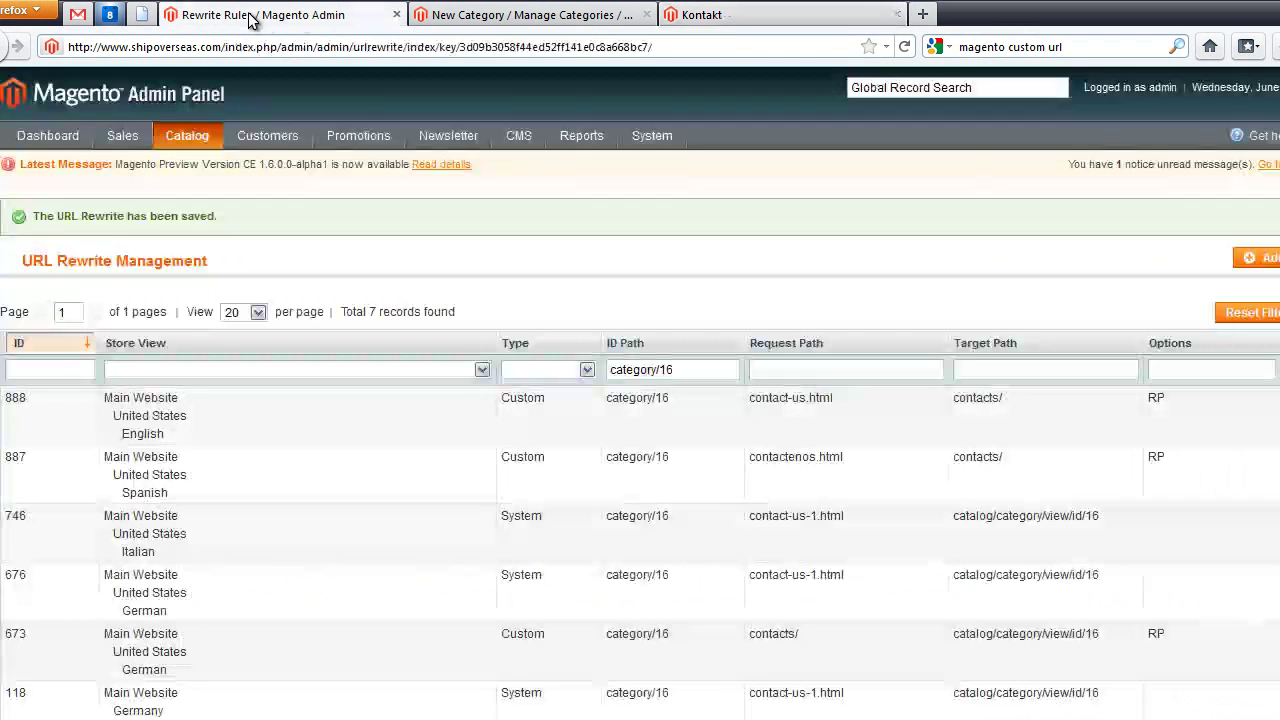
pyautogui.click(512, 16)
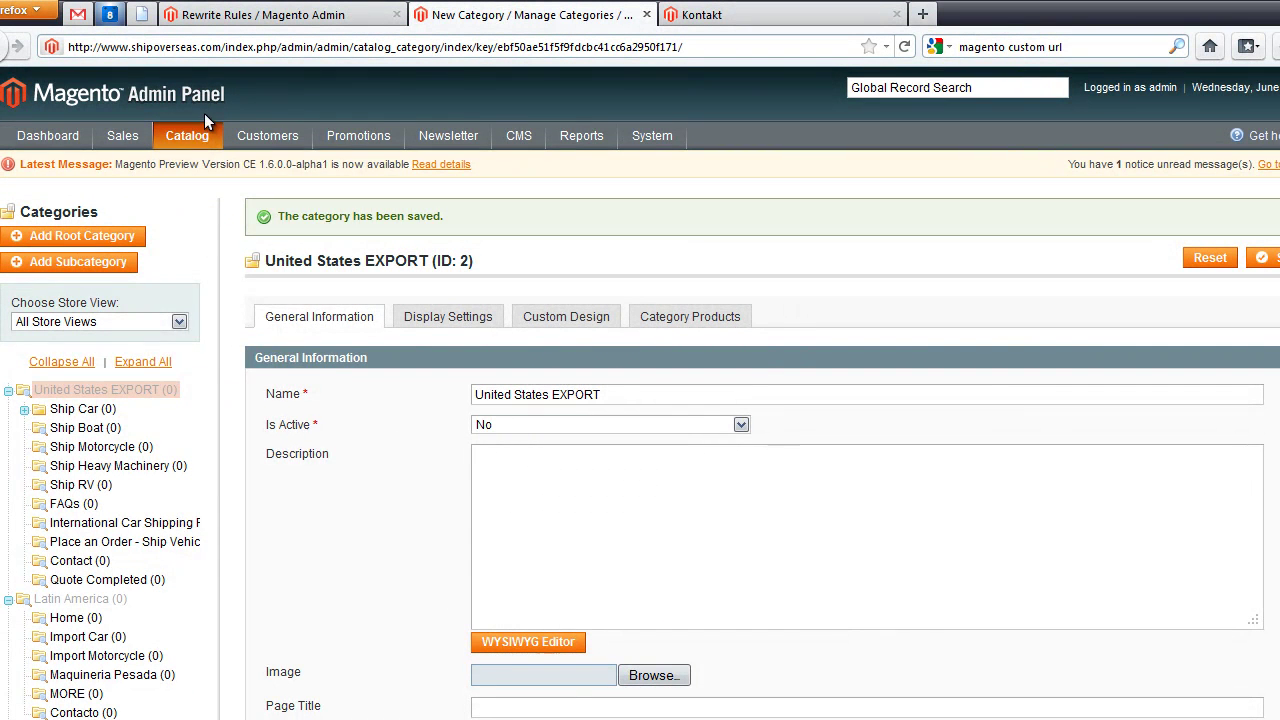
pyautogui.moveTo(195, 133)
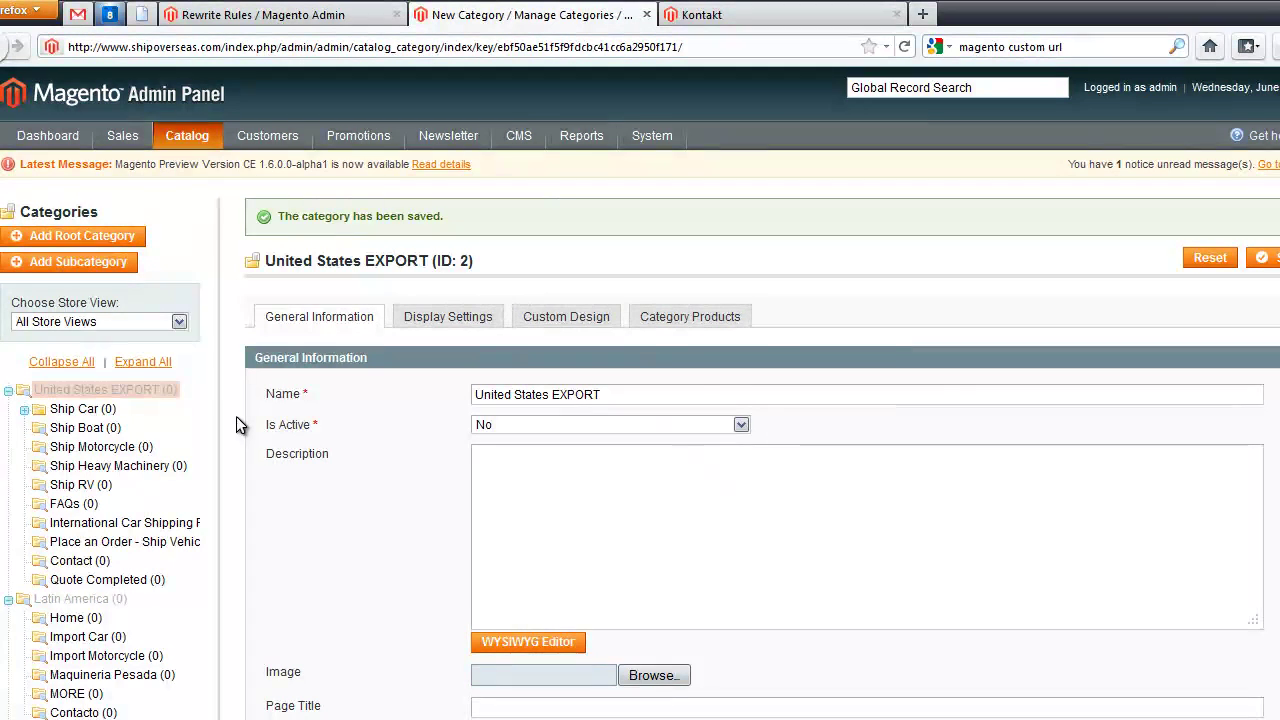
pyautogui.click(176, 325)
pyautogui.click(133, 486)
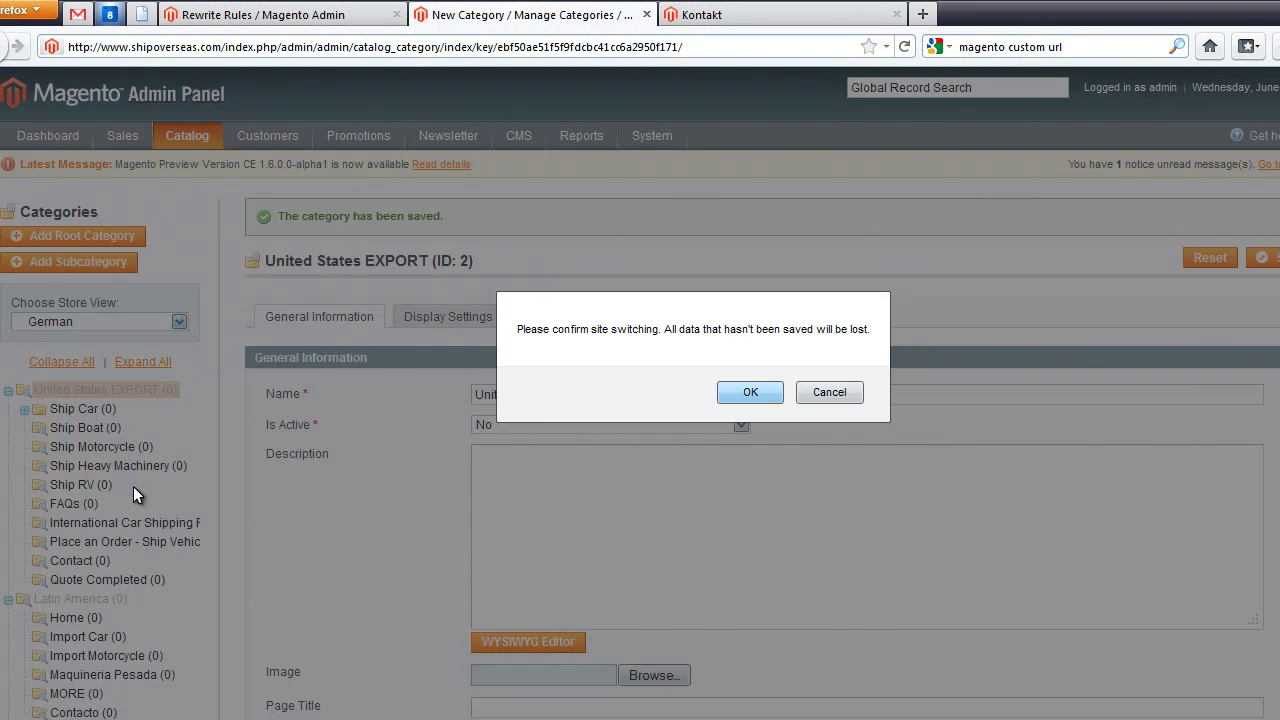
pyautogui.click(742, 399)
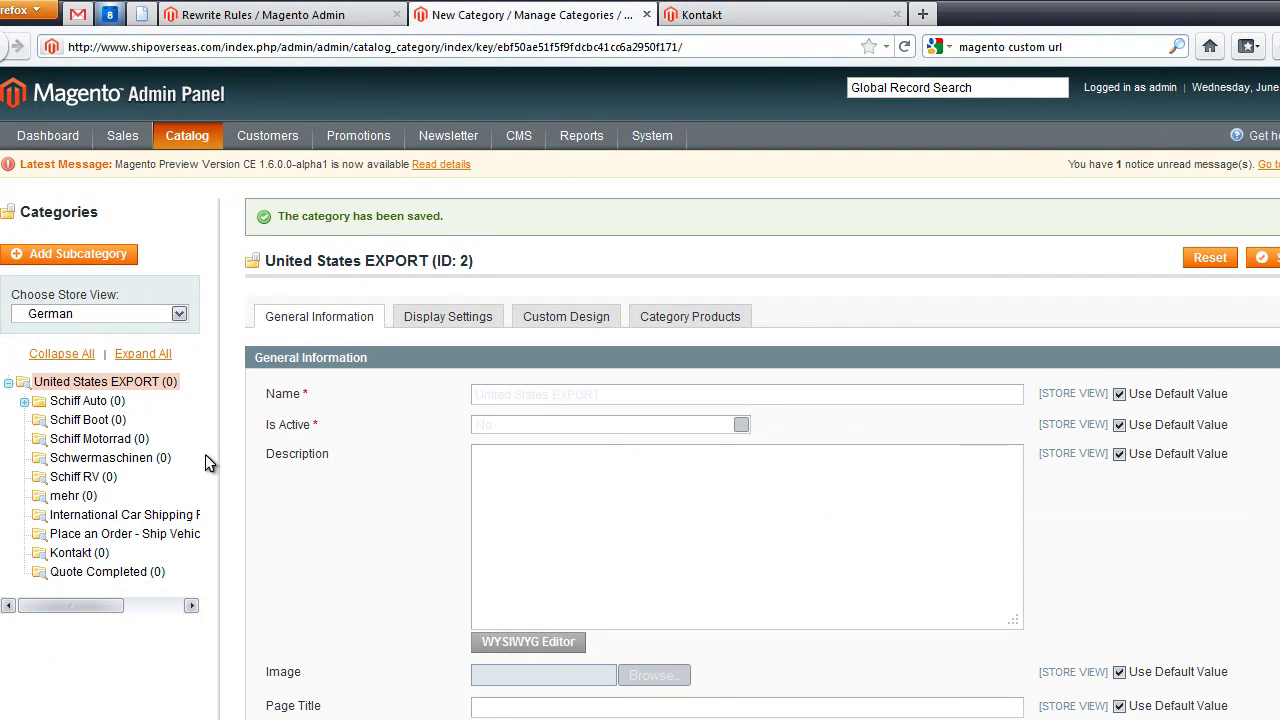
pyautogui.click(80, 552)
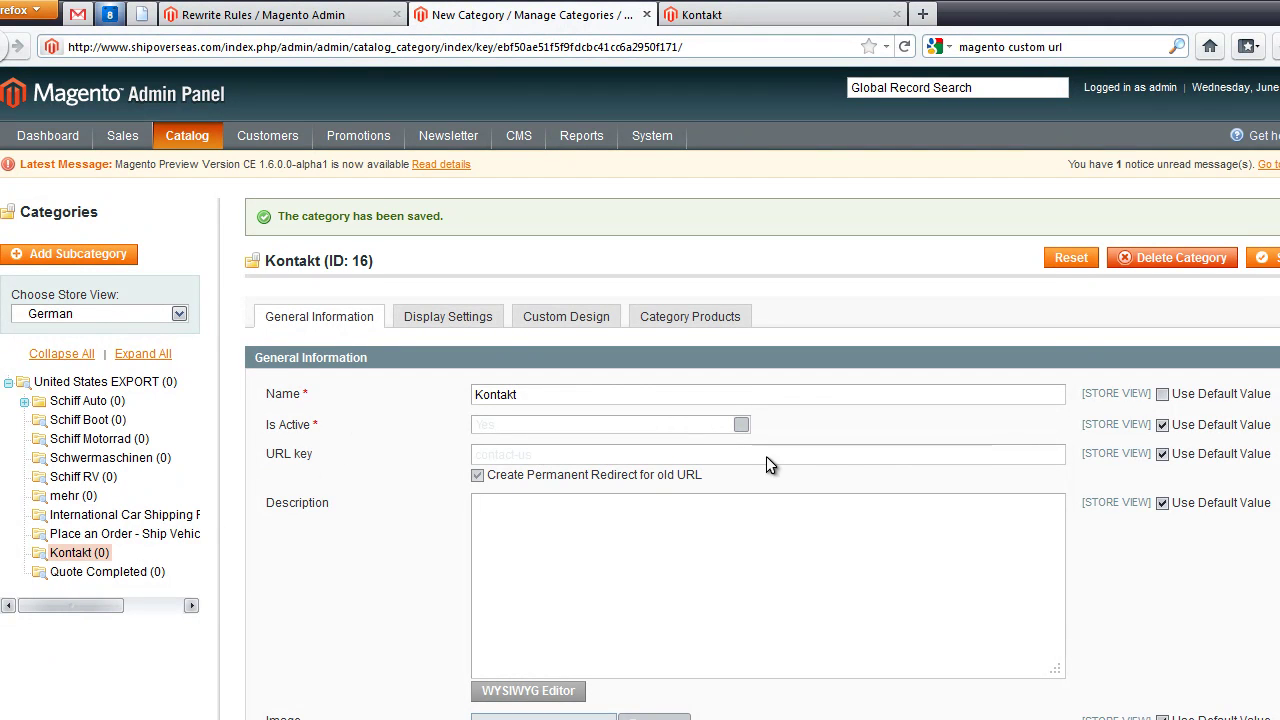
# Override the Kontakt category's default URL key with kontakt for the German store view and save the category.
pyautogui.click(1162, 454)
pyautogui.tripleClick(560, 454)
pyautogui.write('v')
pyautogui.press('BackSpace')
pyautogui.hotkey('ctrl', 'v')
pyautogui.click(1262, 257)
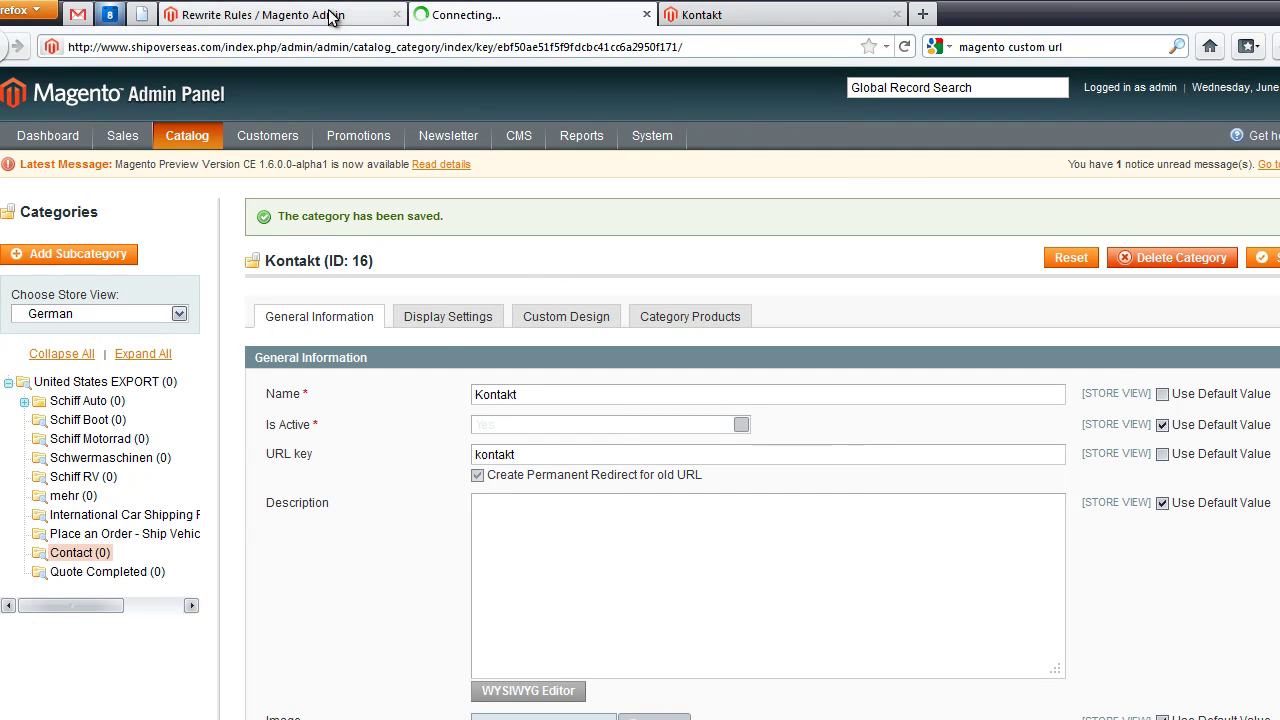
# Reload the URL rewrite list and compare the category/16 entries with the Kontakt category's ID.
pyautogui.click(320, 20)
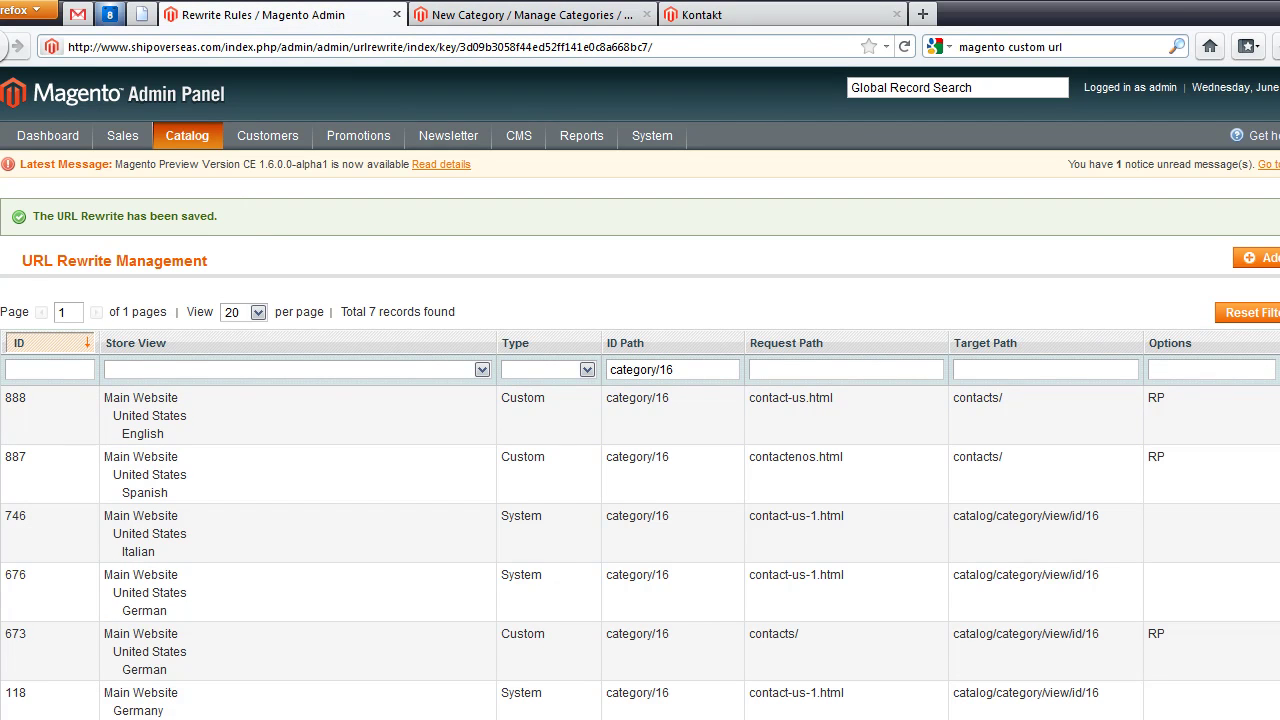
pyautogui.click(905, 49)
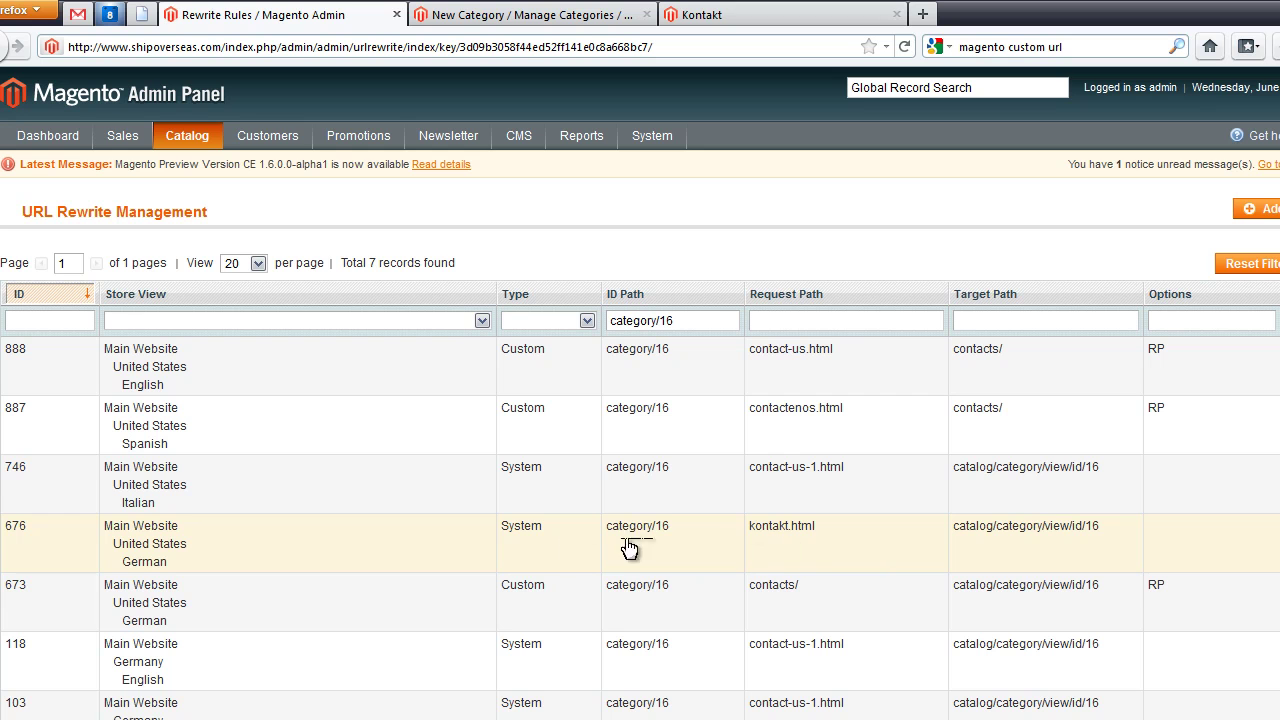
pyautogui.moveTo(503, 540); pyautogui.dragTo(480, 700)
pyautogui.click(553, 517)
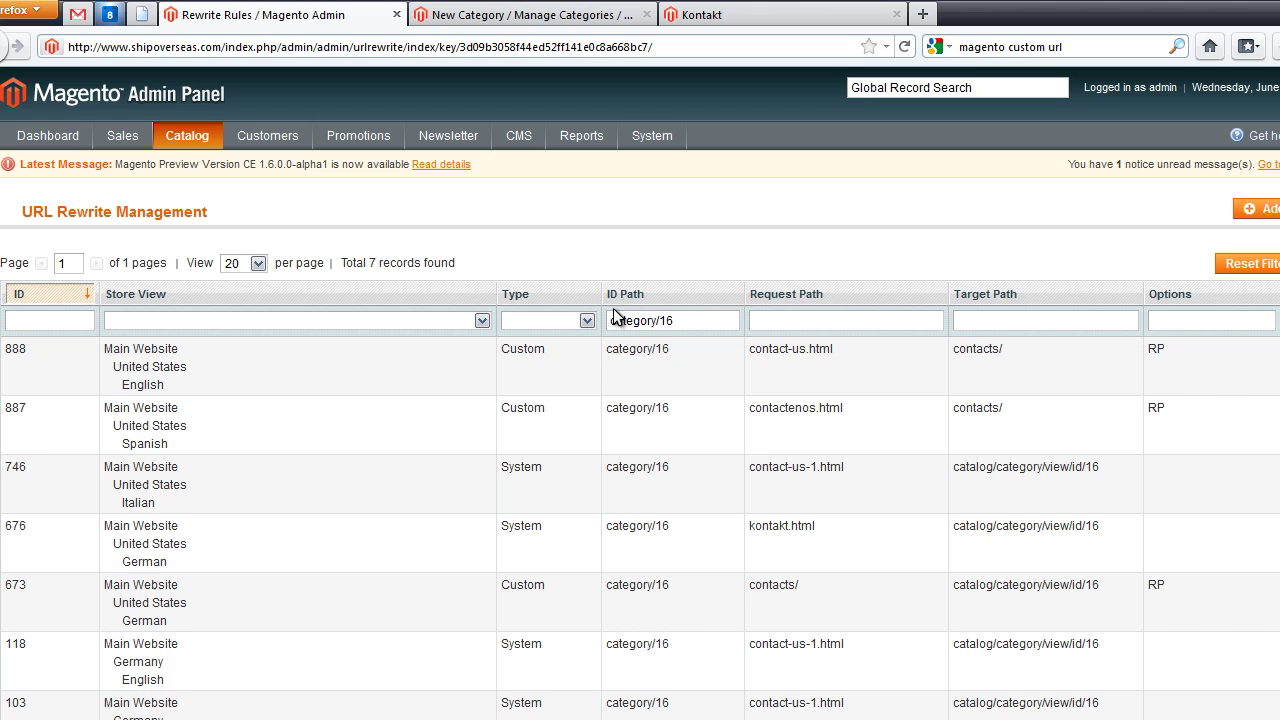
pyautogui.click(482, 15)
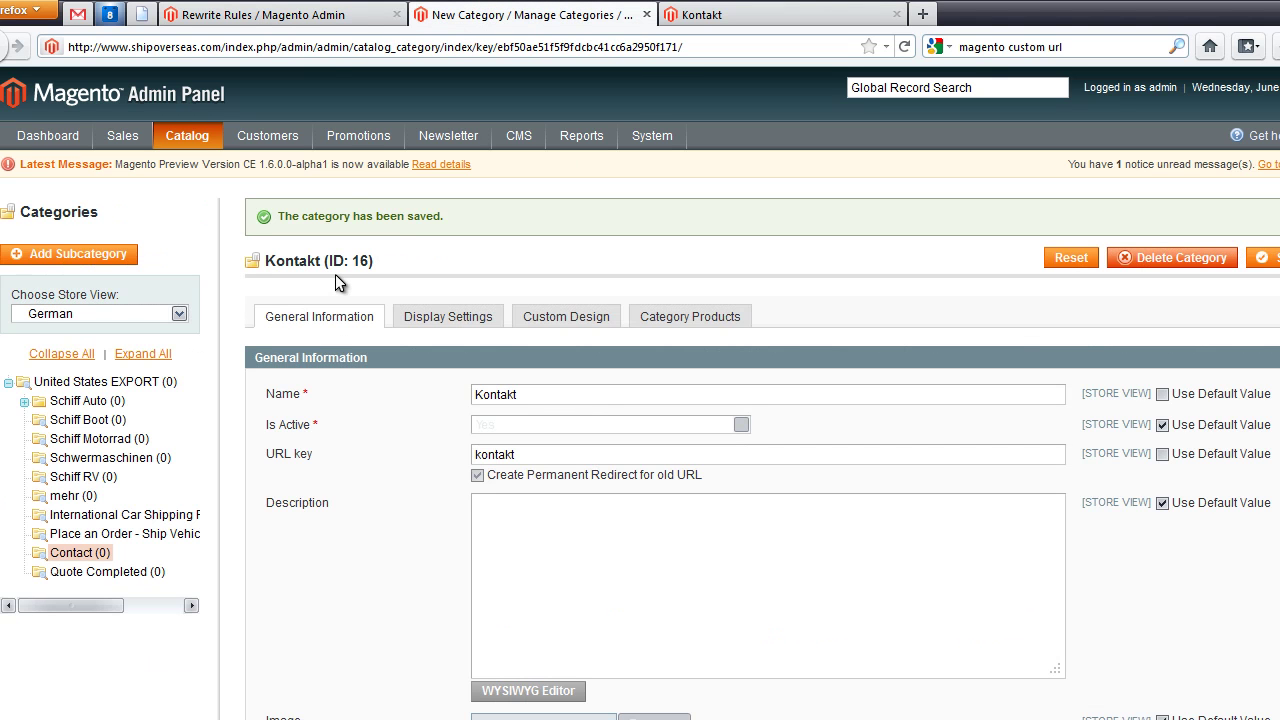
pyautogui.click(318, 15)
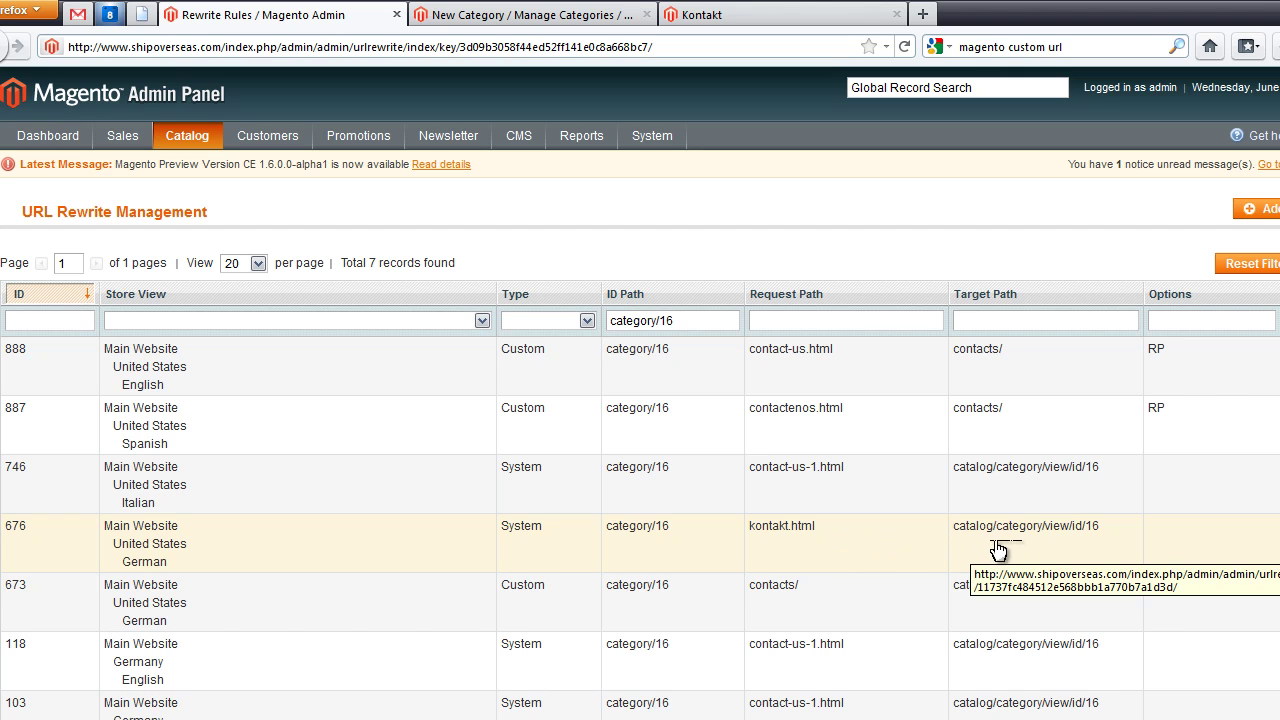
# Delete the German store's custom URL rewrite whose request path is contacts/.
pyautogui.click(988, 596)
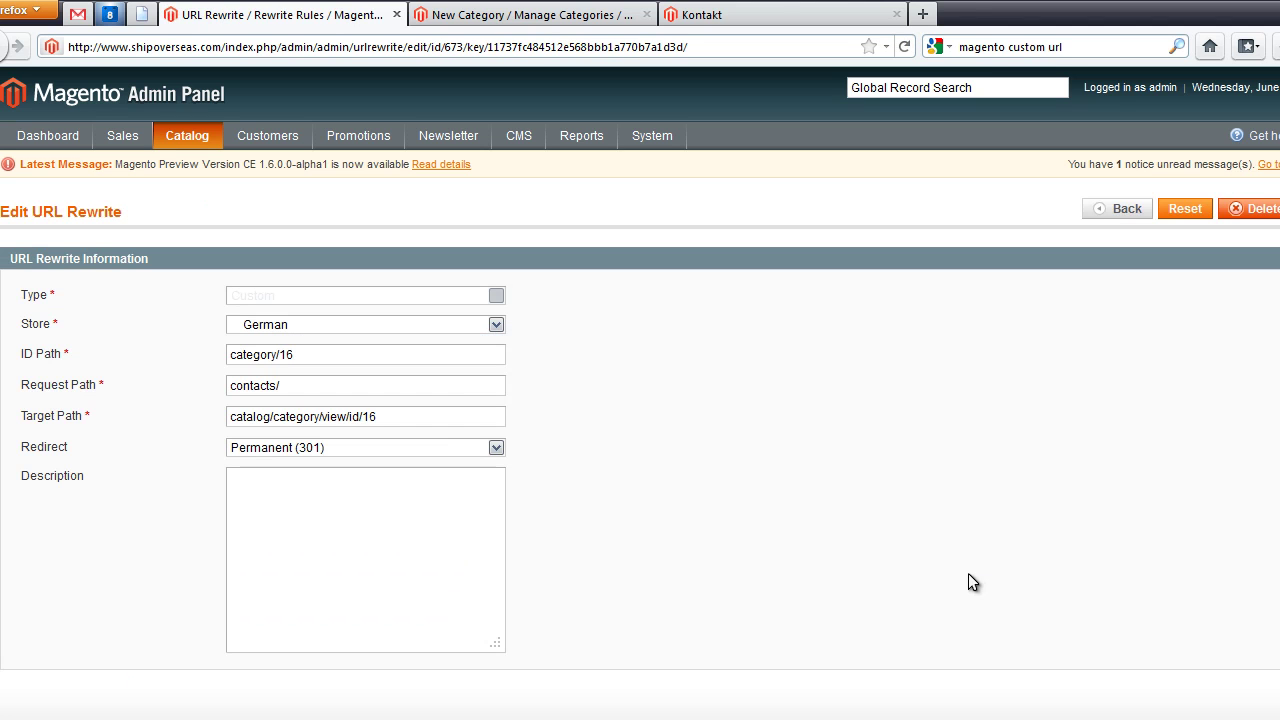
pyautogui.click(1255, 214)
pyautogui.click(655, 391)
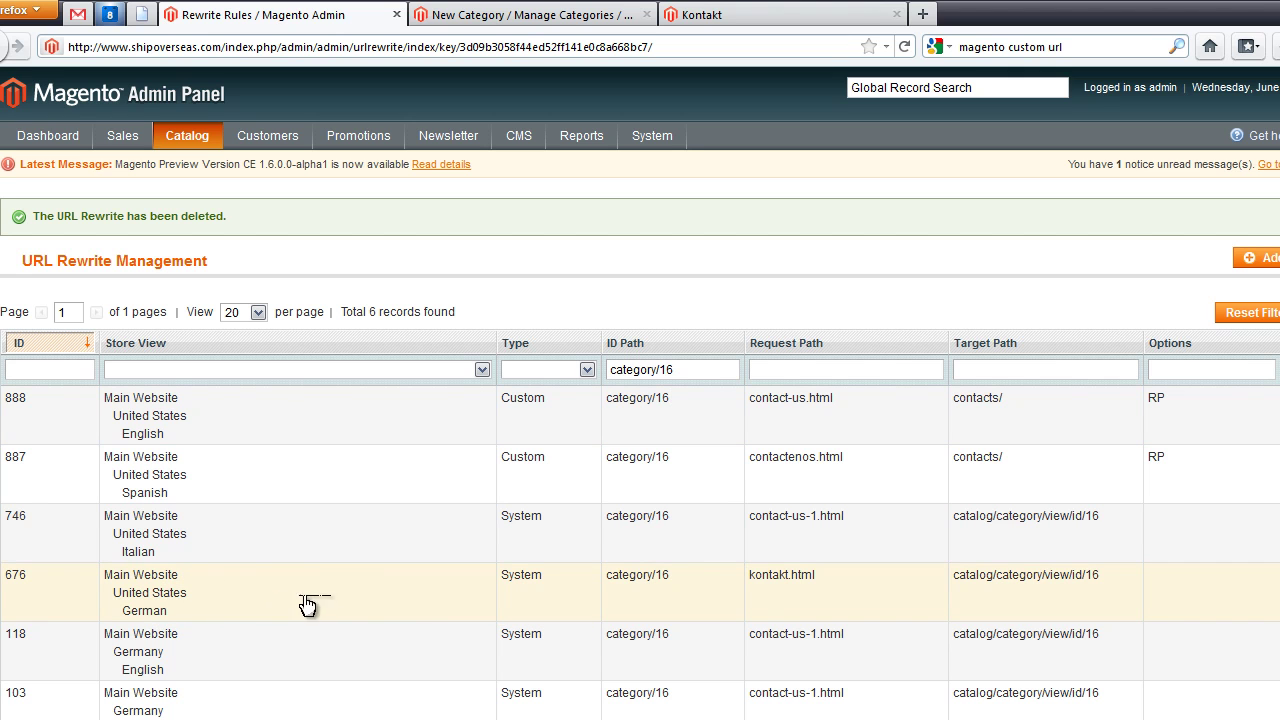
# Inspect the German system URL rewrite for kontakt.html, including its locked target path, and delete it.
pyautogui.click(826, 600)
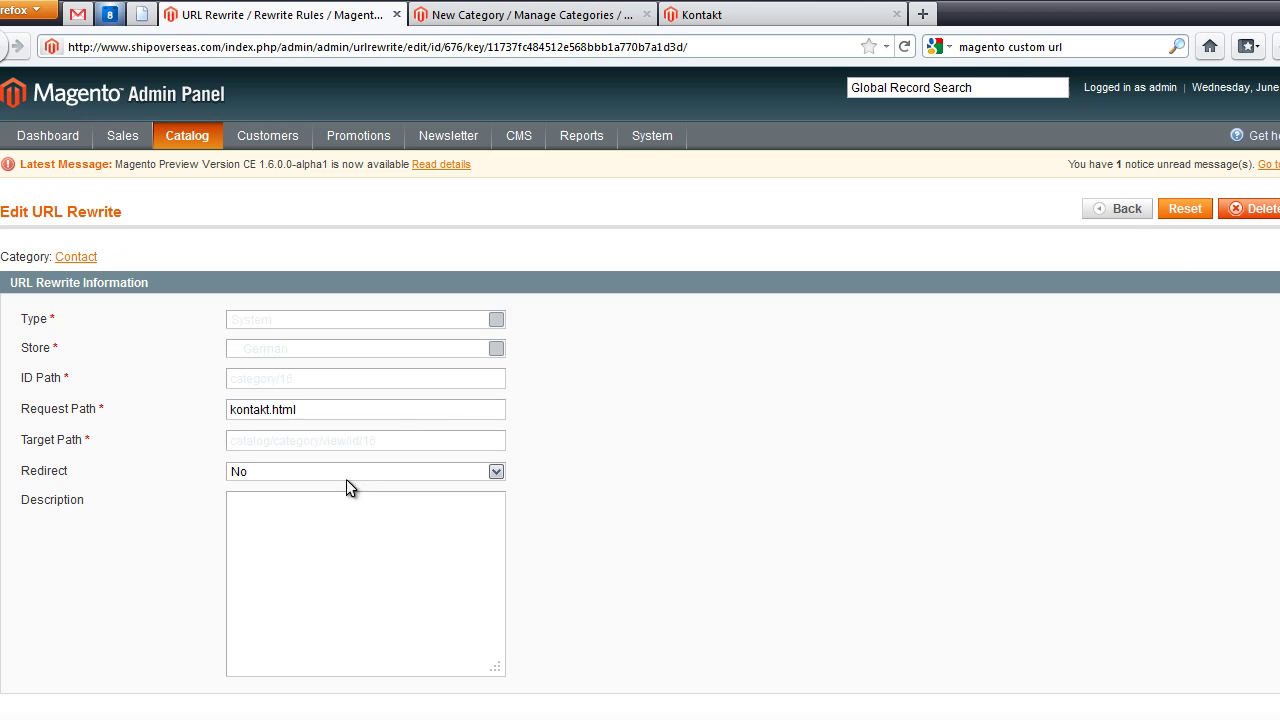
pyautogui.click(99, 449)
pyautogui.moveTo(96, 449); pyautogui.dragTo(20, 445)
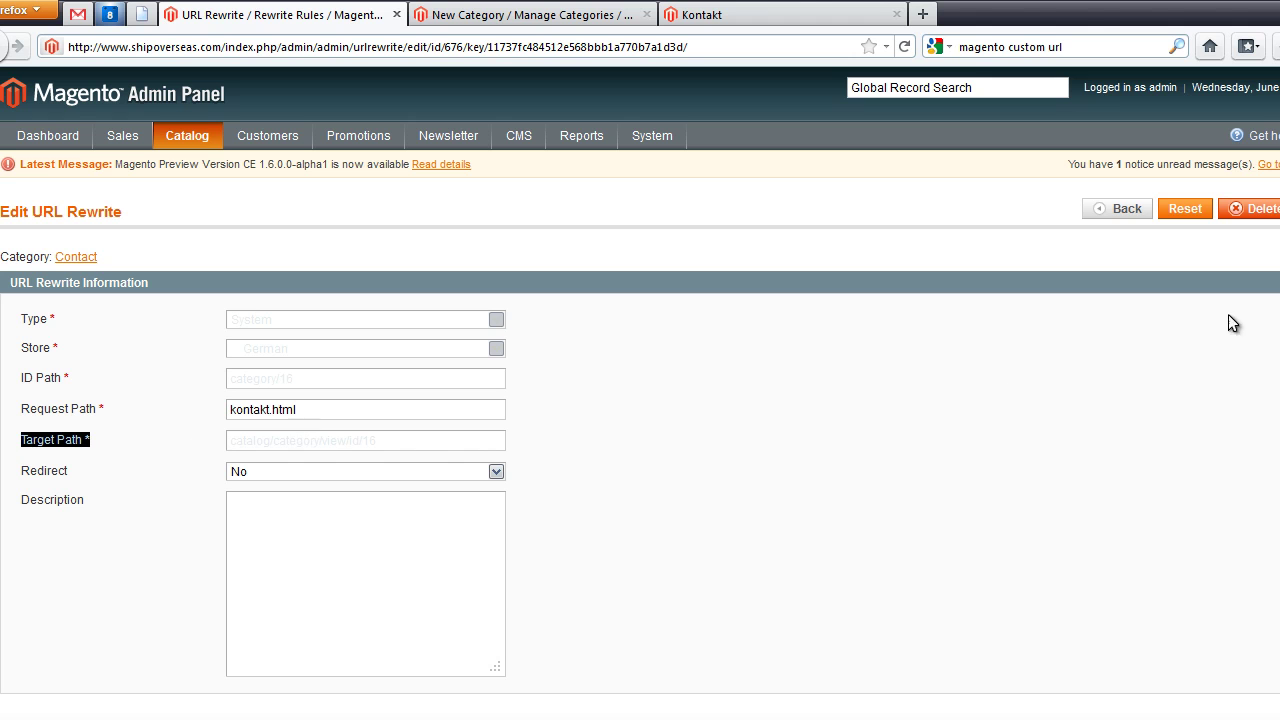
pyautogui.click(1258, 210)
pyautogui.click(667, 395)
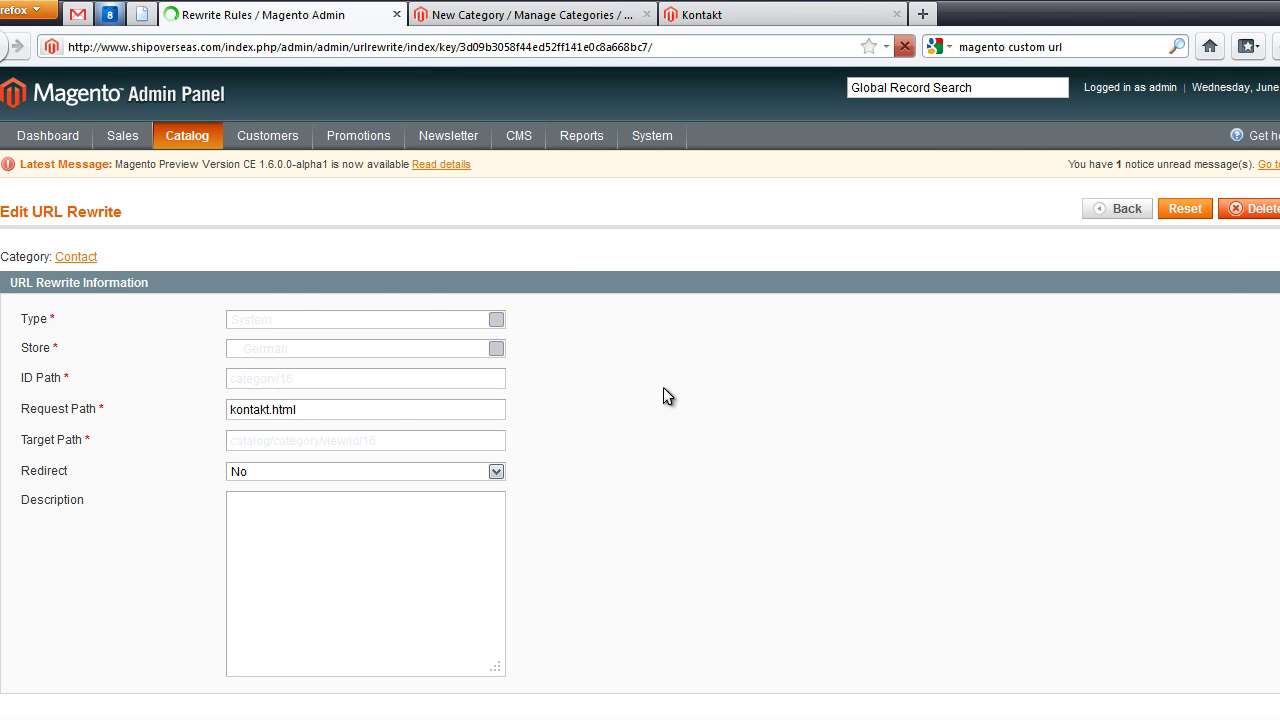
# Add a new URL rewrite of the Custom type for the German store view under United States.
pyautogui.click(1266, 264)
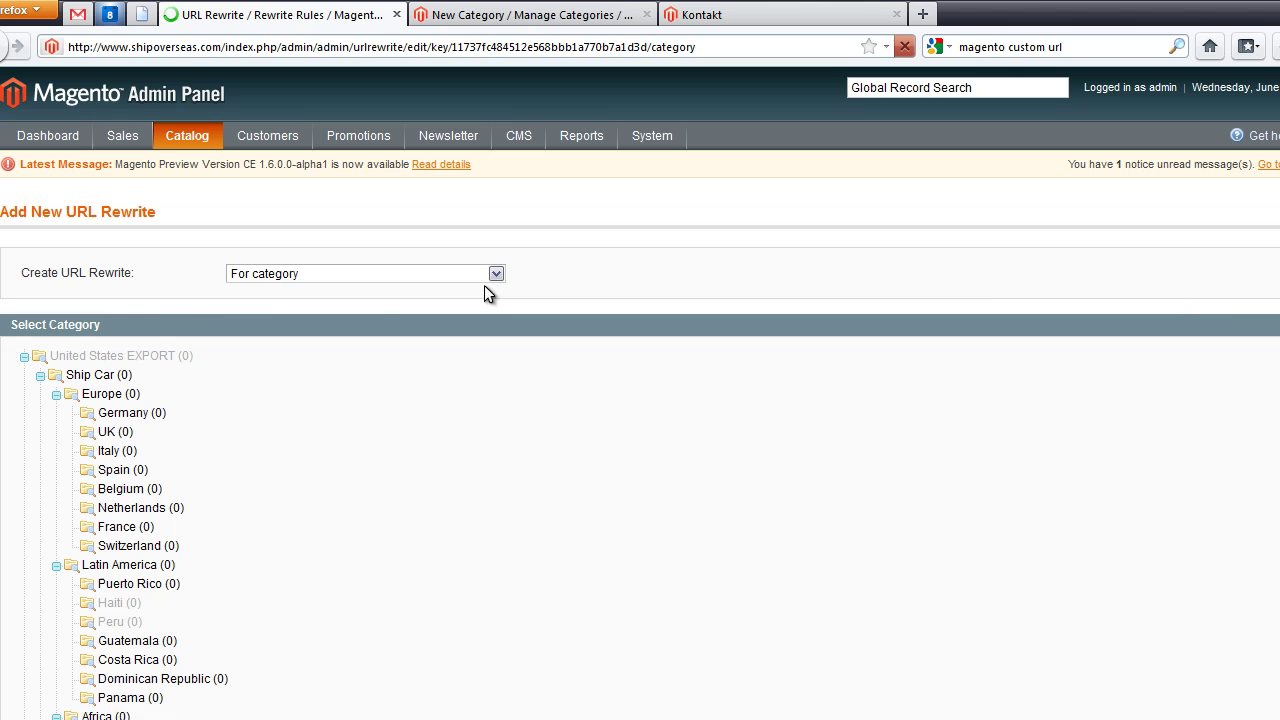
pyautogui.click(485, 277)
pyautogui.click(480, 322)
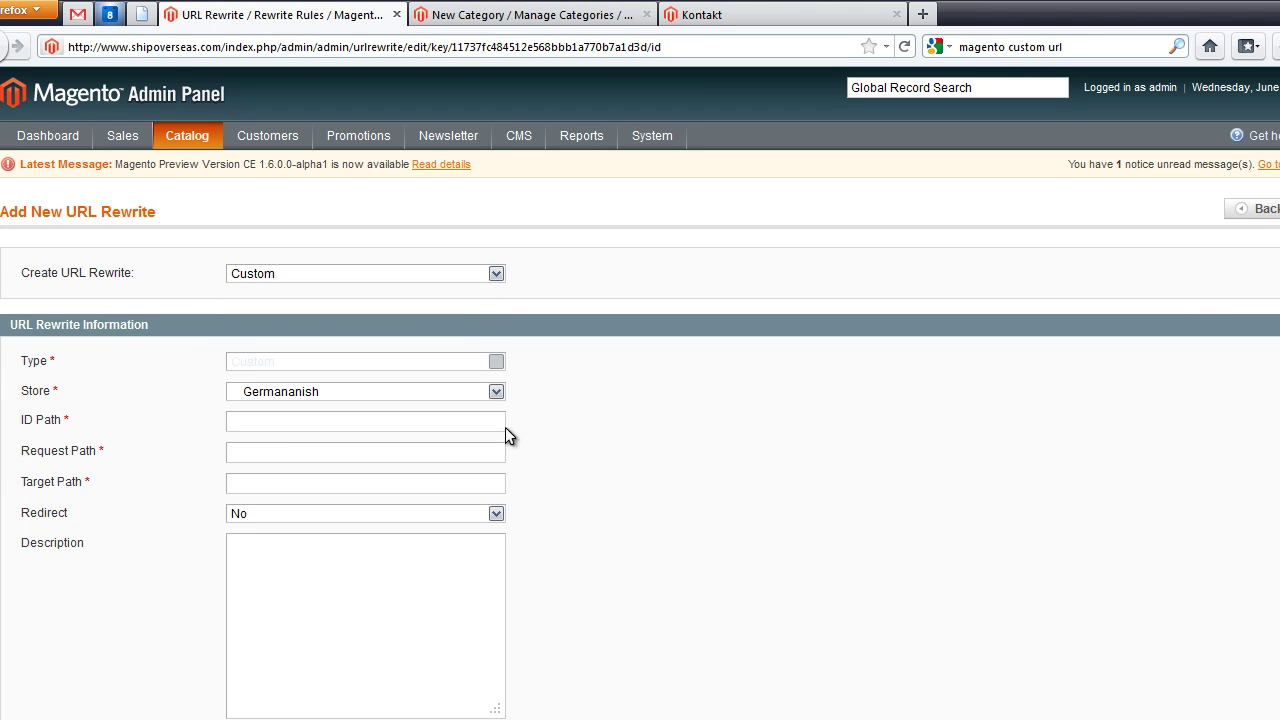
pyautogui.click(496, 392)
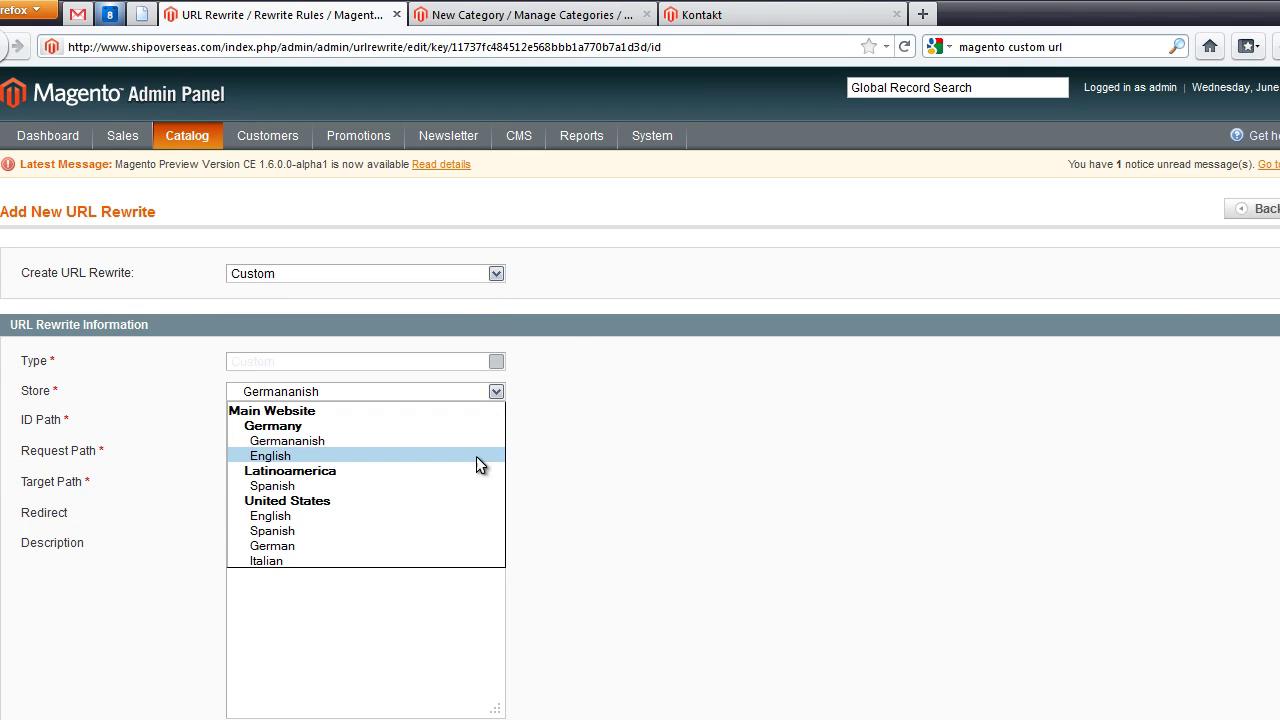
pyautogui.click(437, 546)
# Set the new rewrite's ID path to category/16 and its request path to Kontakt.html.
pyautogui.click(371, 420)
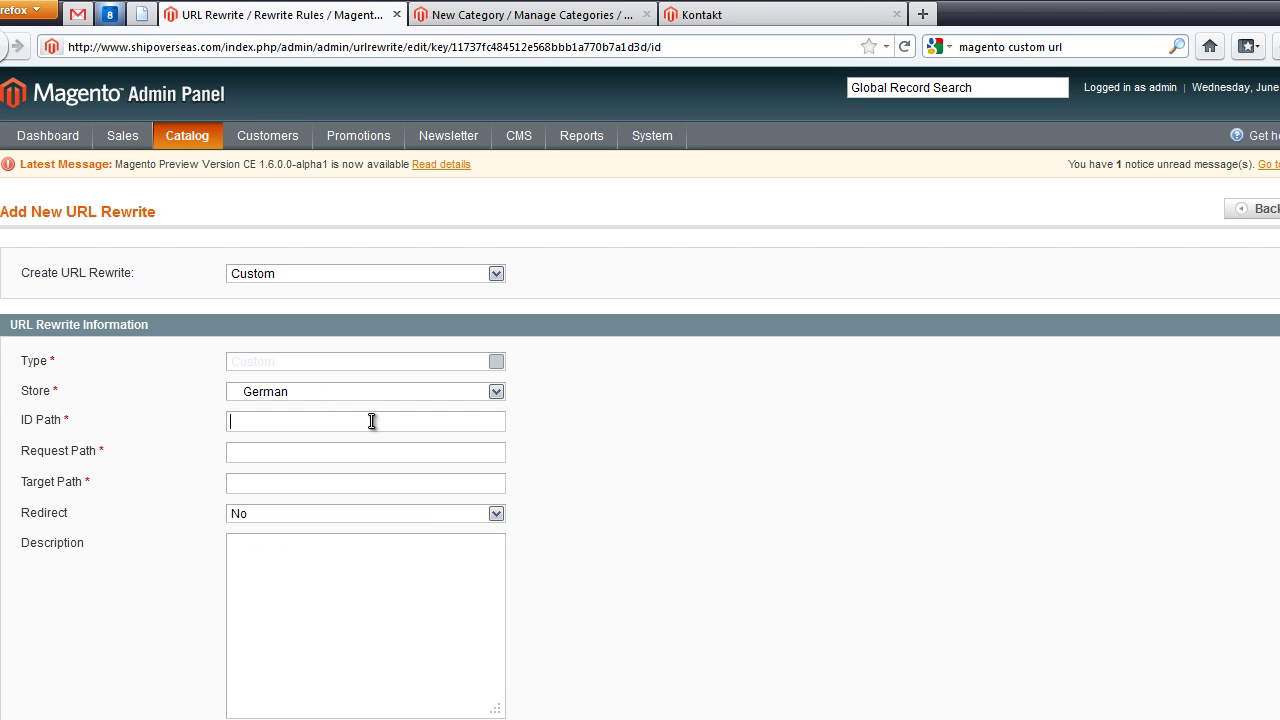
pyautogui.click(370, 443)
pyautogui.moveTo(294, 425); pyautogui.dragTo(211, 428)
pyautogui.click(199, 431)
pyautogui.click(263, 454)
pyautogui.click(263, 454)
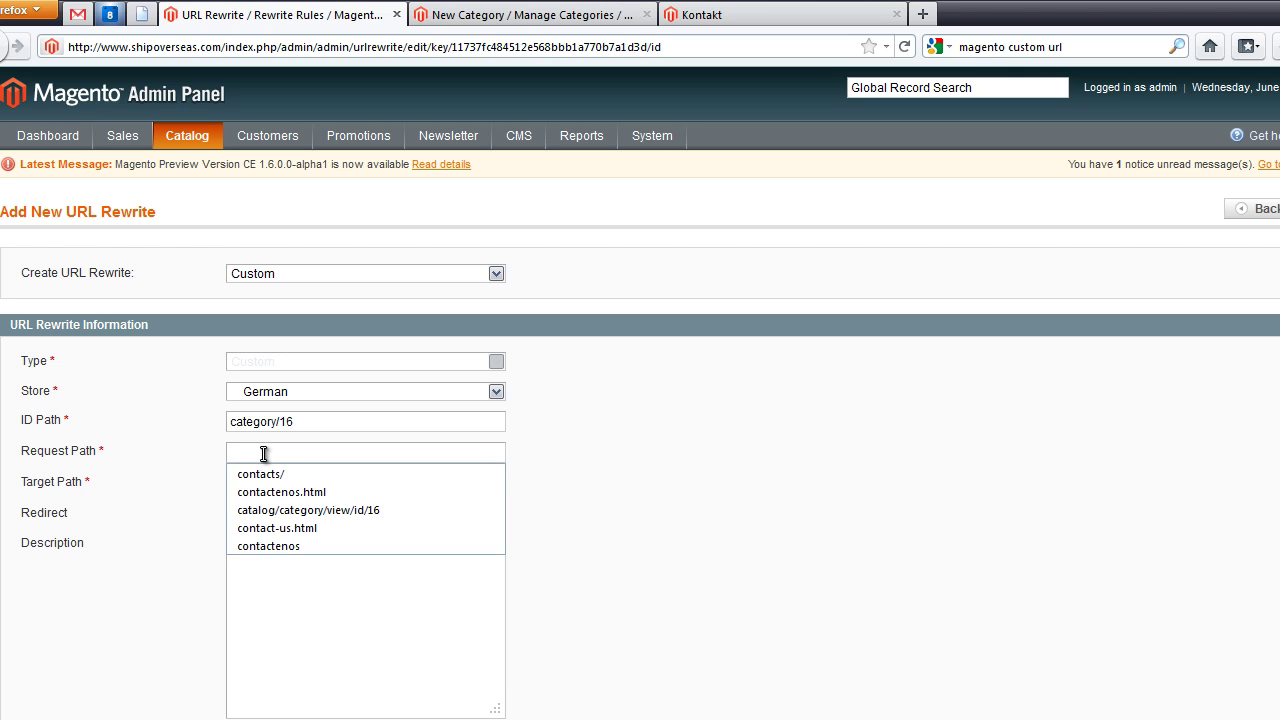
pyautogui.write('Kontakt')
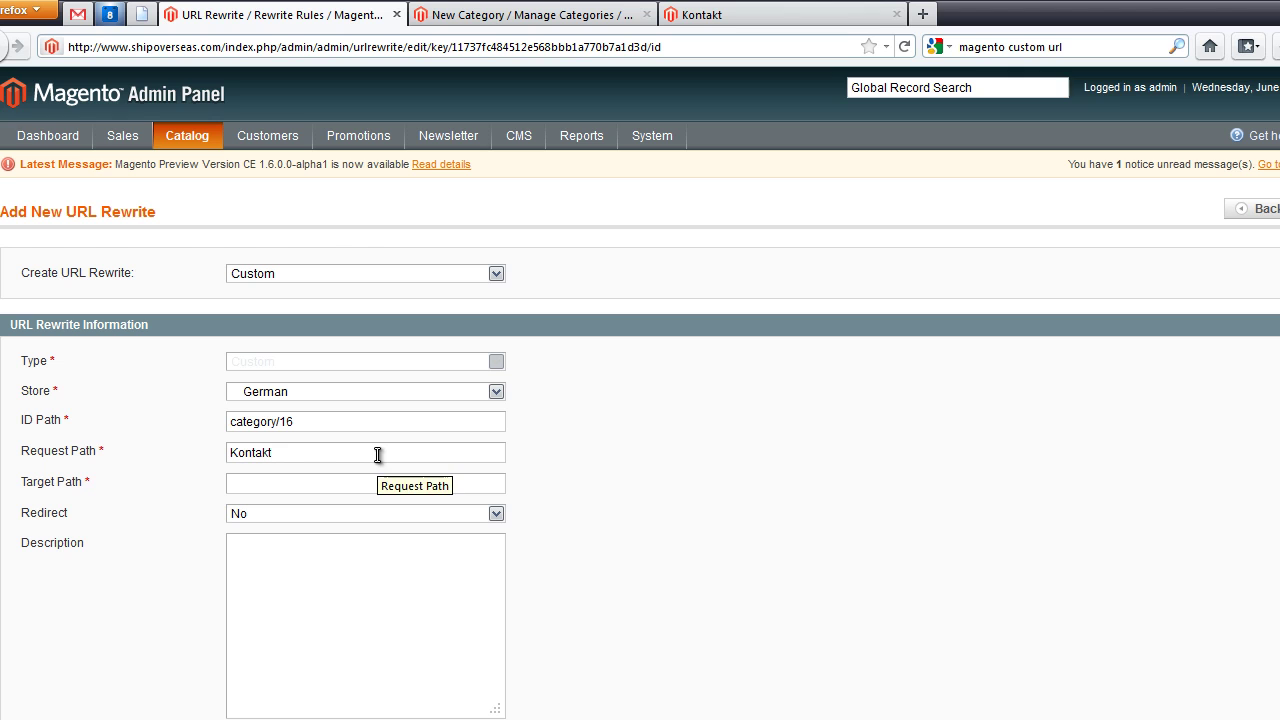
pyautogui.write('.html')
# Set the target path to contacts/ with a Permanent (301) redirect and save the URL rewrite.
pyautogui.click(366, 483)
pyautogui.click(363, 505)
pyautogui.click(358, 517)
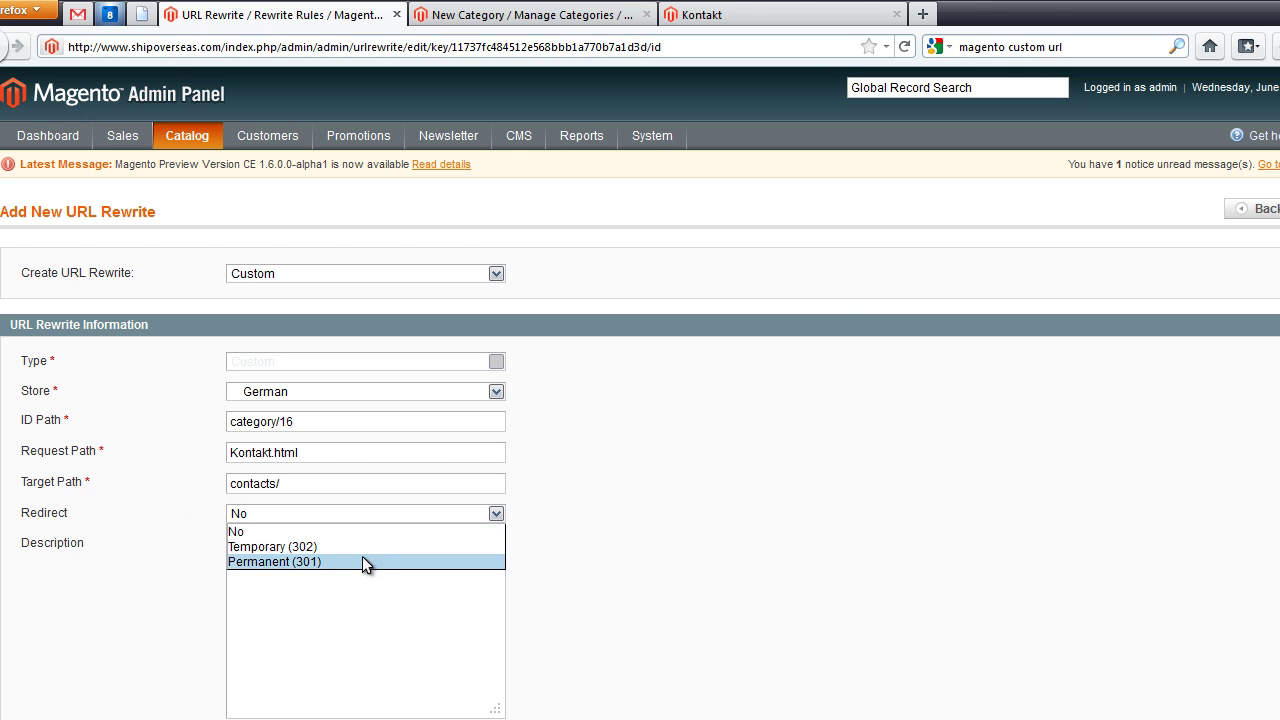
pyautogui.click(364, 560)
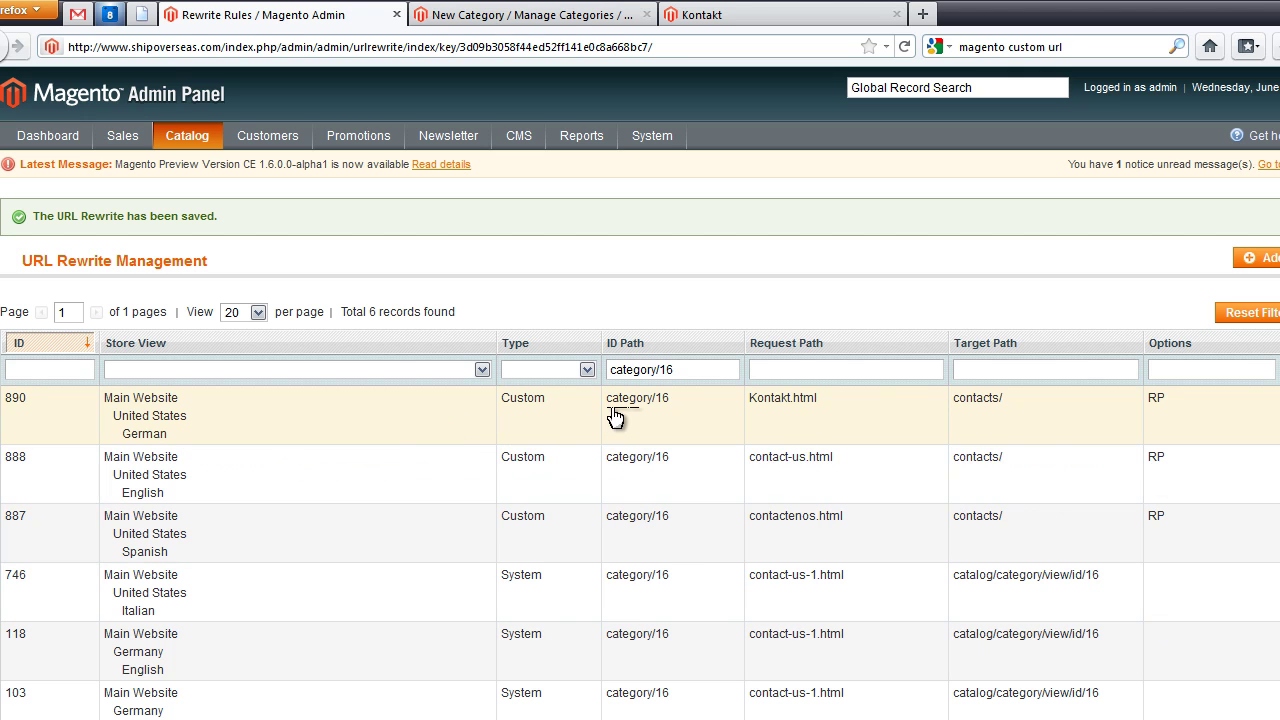
# Review the saved German Kontakt.html rewrite's settings and return to the rewrite list.
pyautogui.moveTo(545, 401)
pyautogui.mouseDown()
pyautogui.moveTo(531, 406)
pyautogui.moveTo(563, 414)
pyautogui.mouseUp()
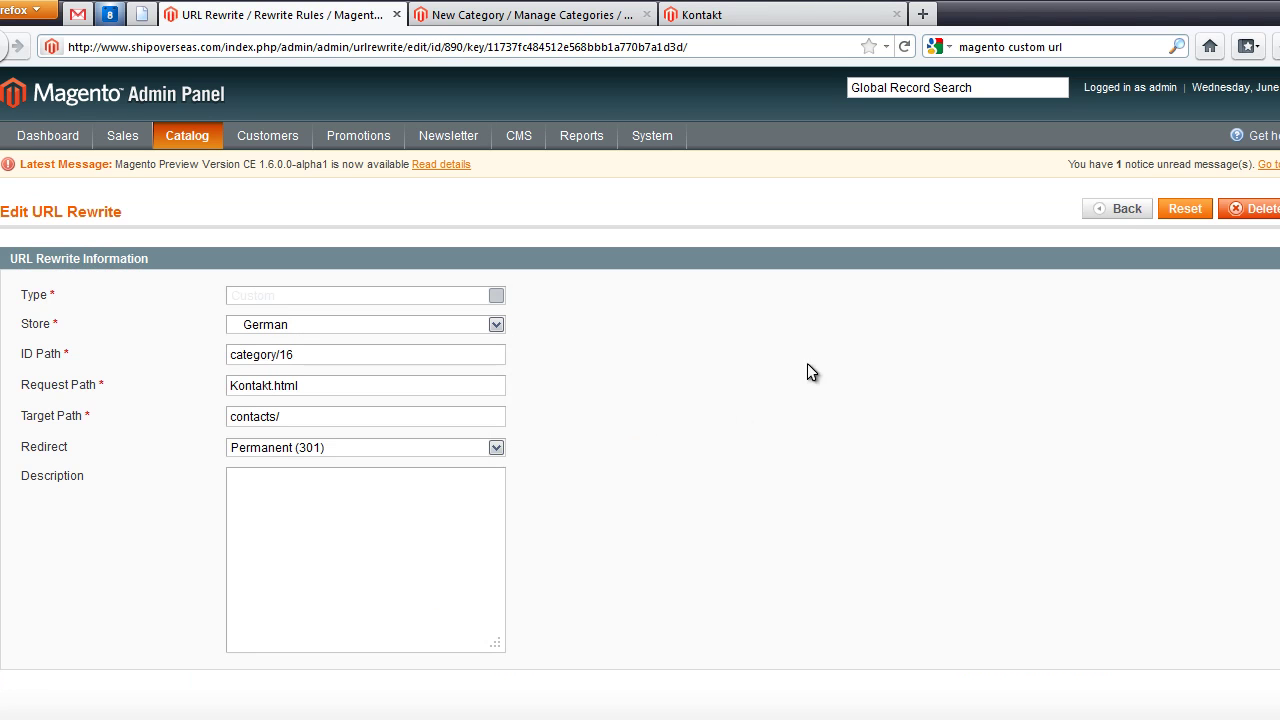
pyautogui.click(1110, 212)
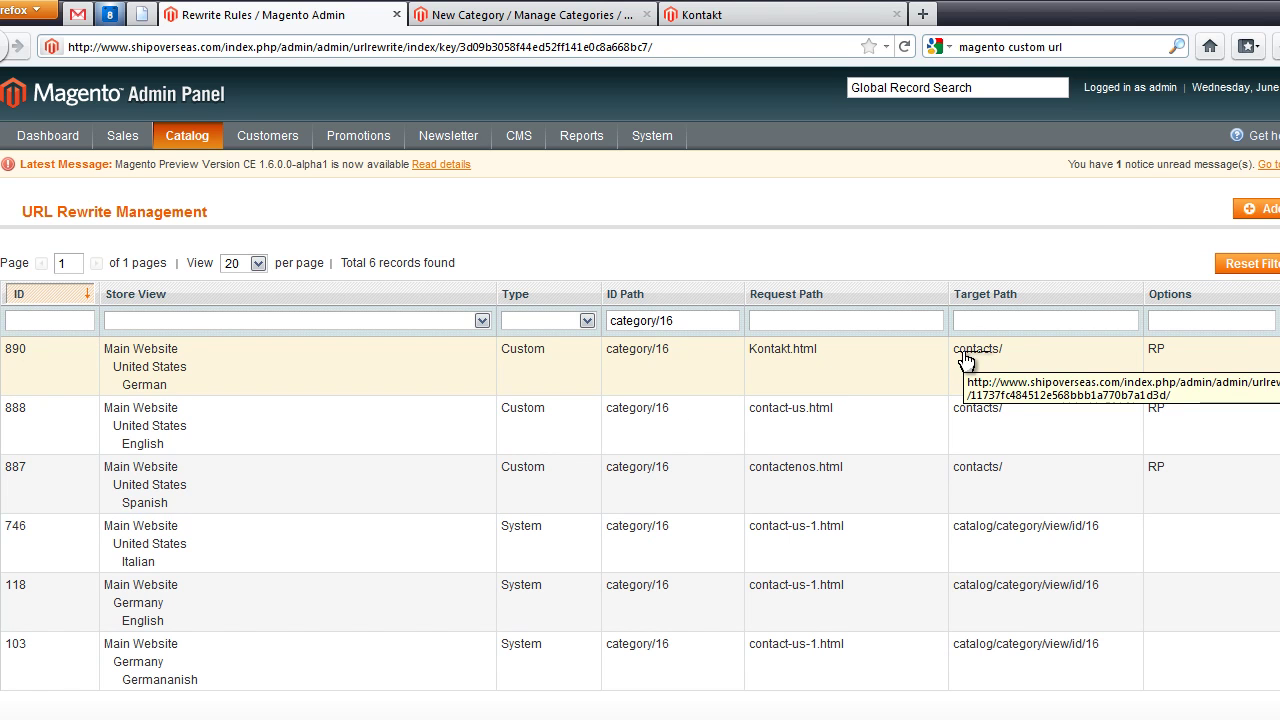
# On the Ship Overseas storefront, switch to English, go to the home page and change the language back to German.
pyautogui.click(752, 14)
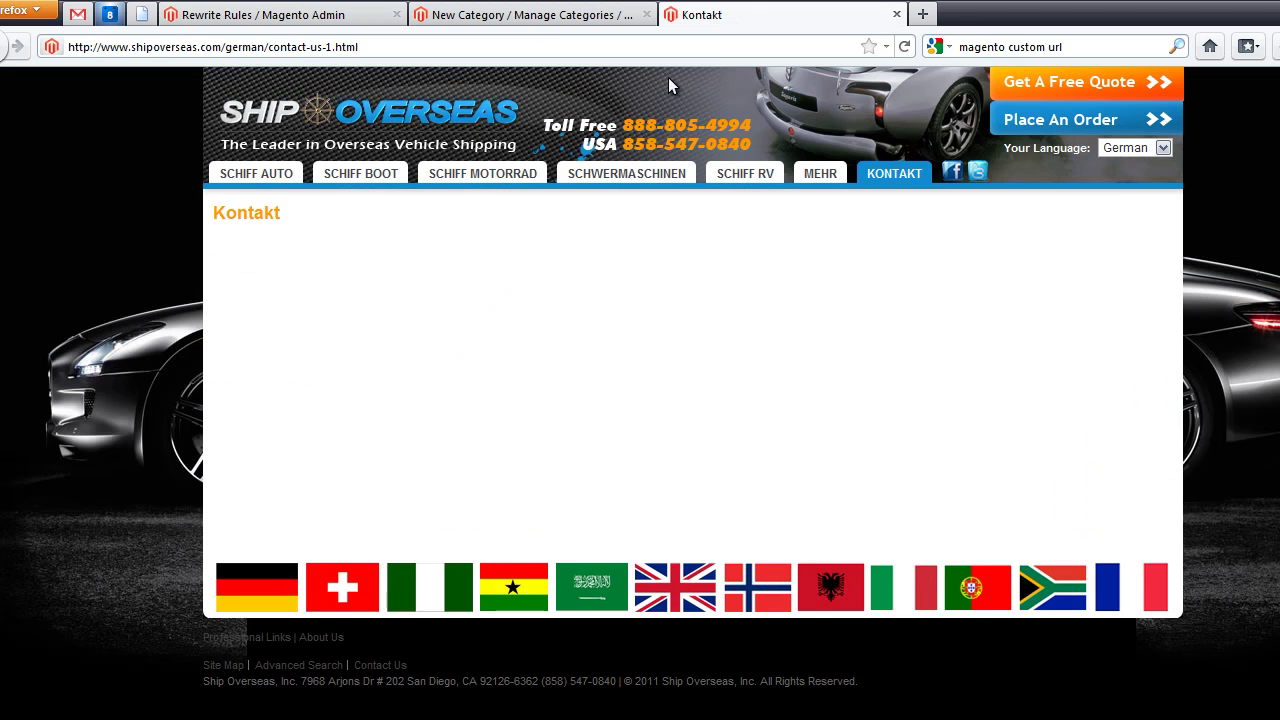
pyautogui.click(1115, 148)
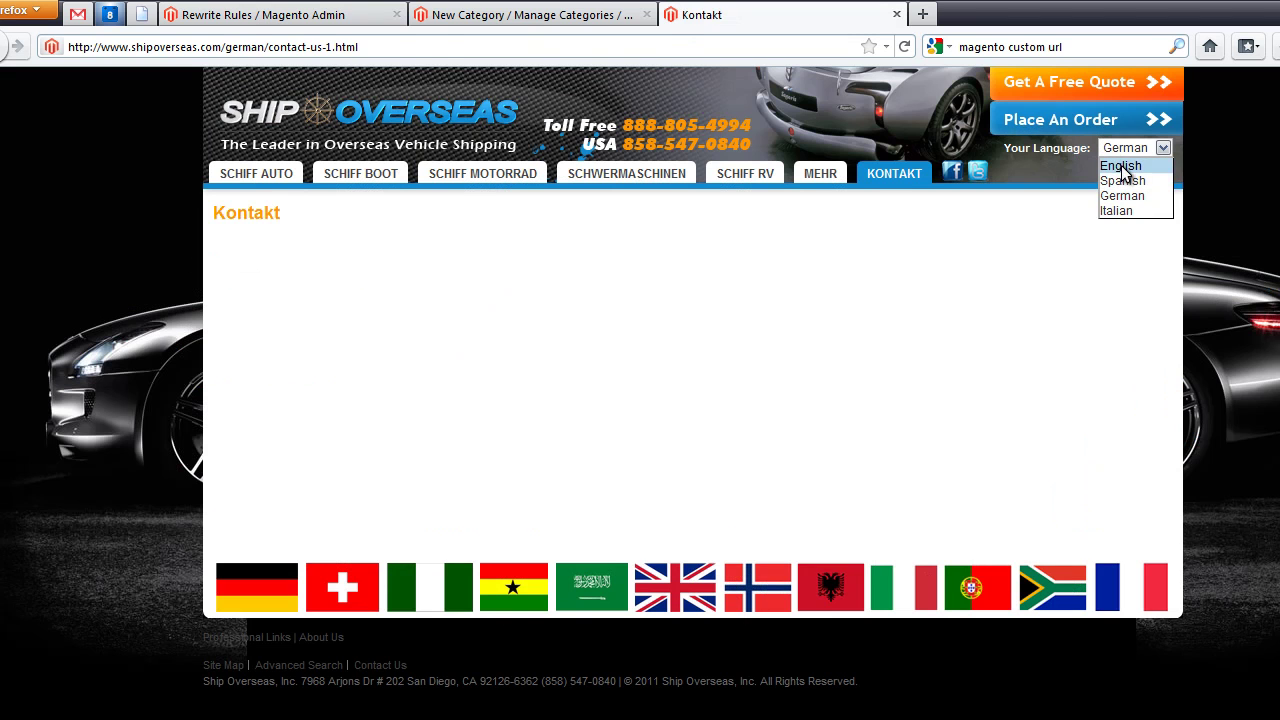
pyautogui.click(1121, 166)
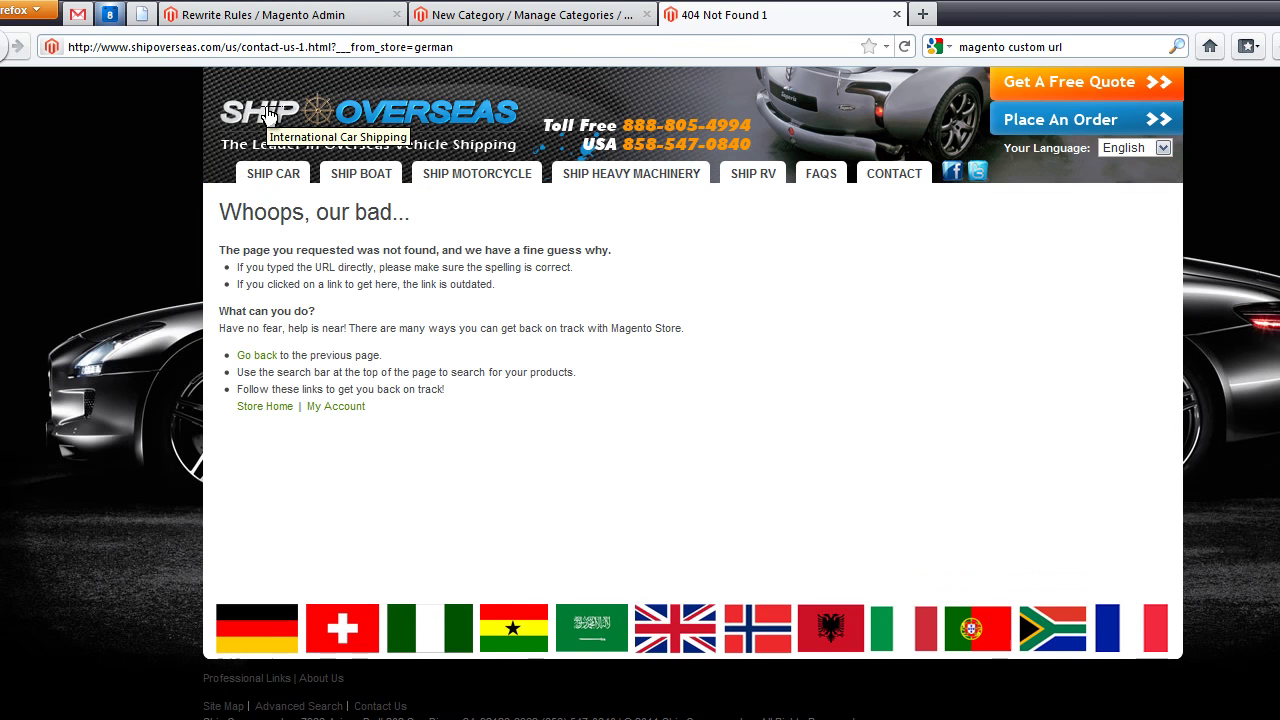
pyautogui.click(268, 114)
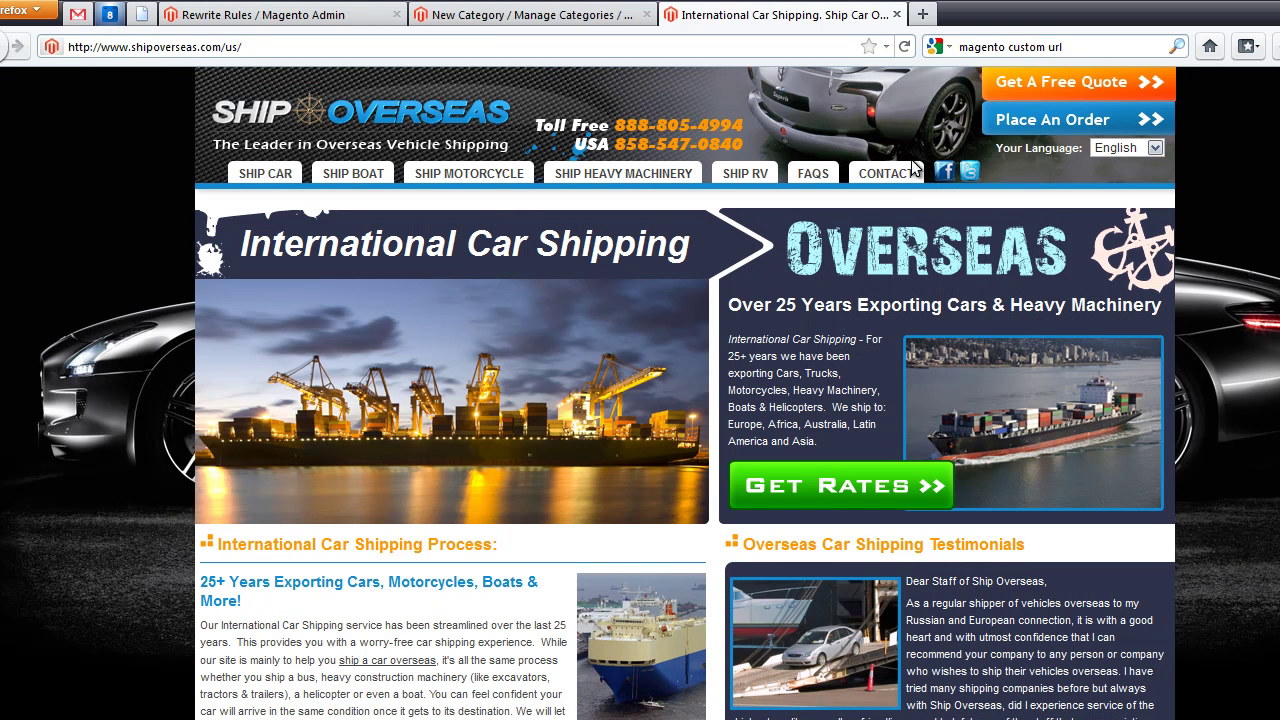
pyautogui.click(1135, 149)
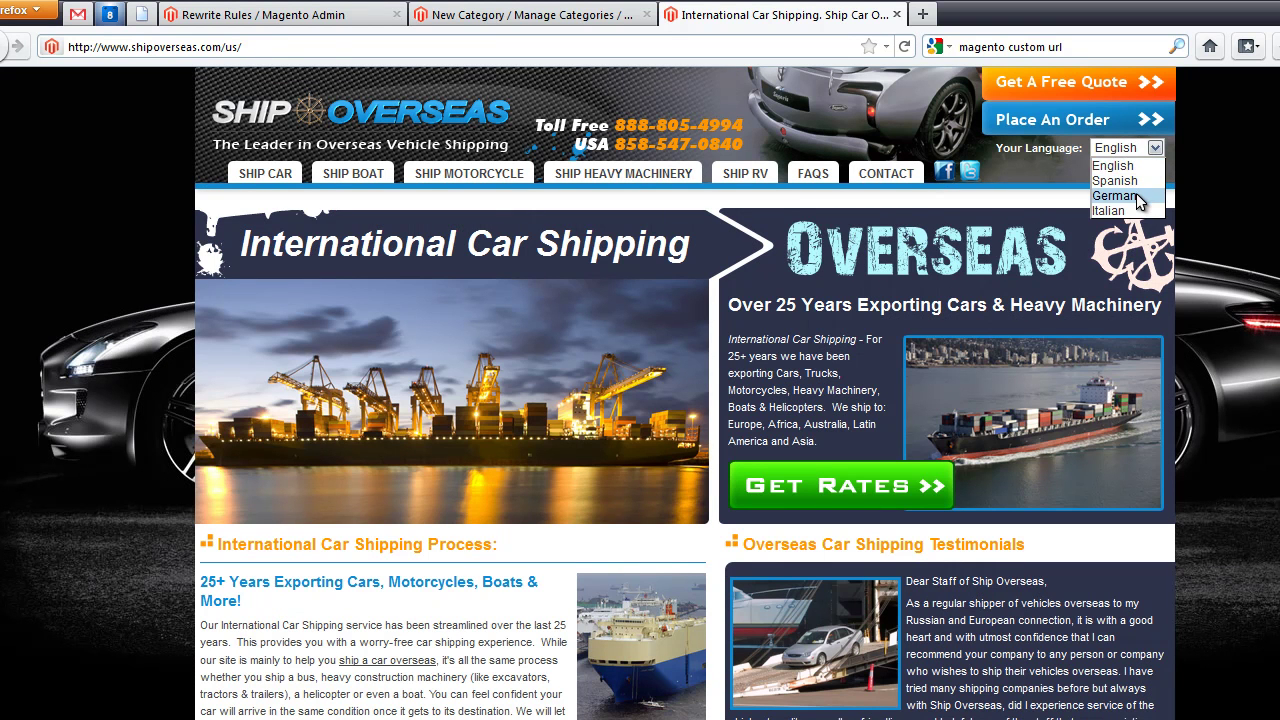
pyautogui.click(1120, 196)
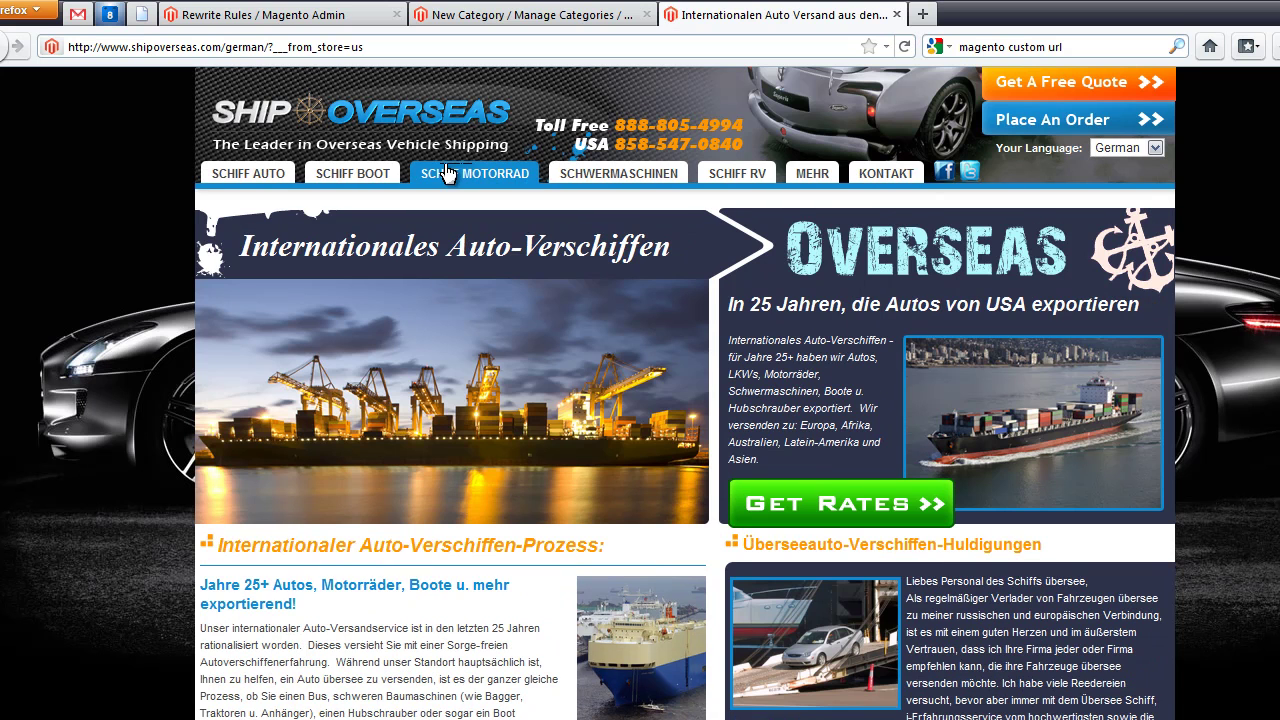
# Visit the German Schiff Motorrad page, follow the Kontakt category link and check the heading of the page it leads to.
pyautogui.click(447, 174)
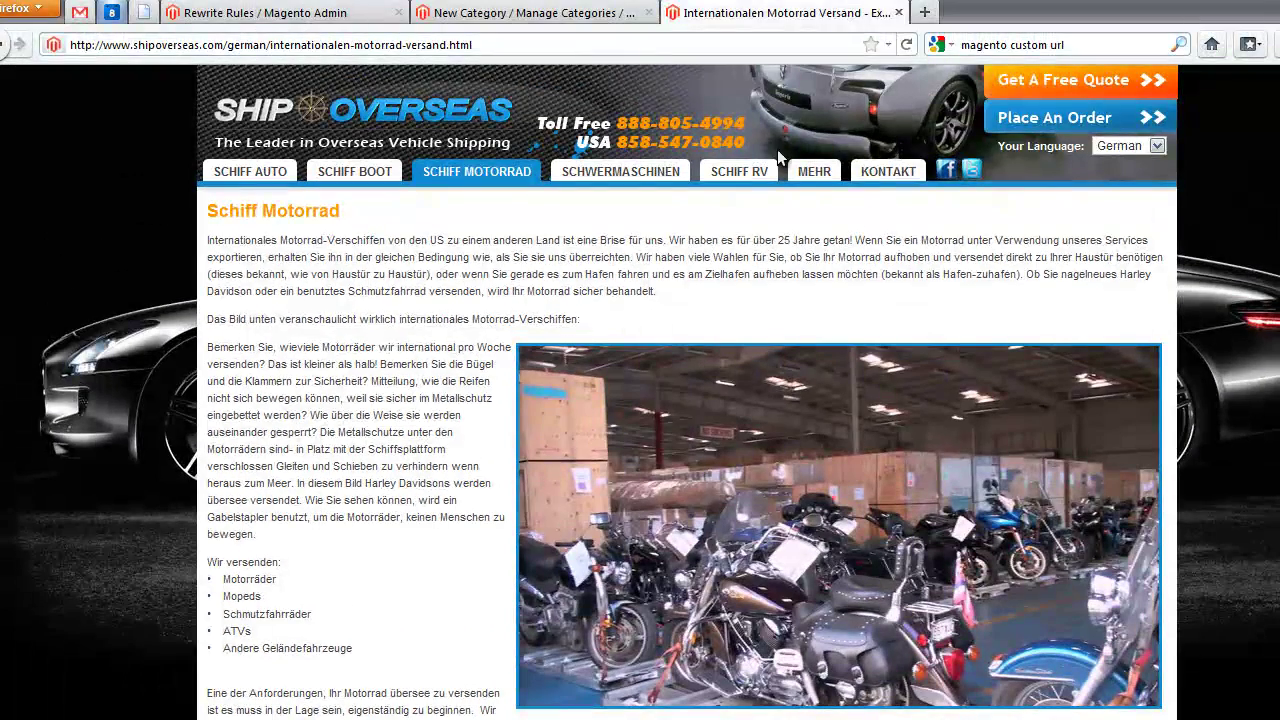
pyautogui.click(890, 178)
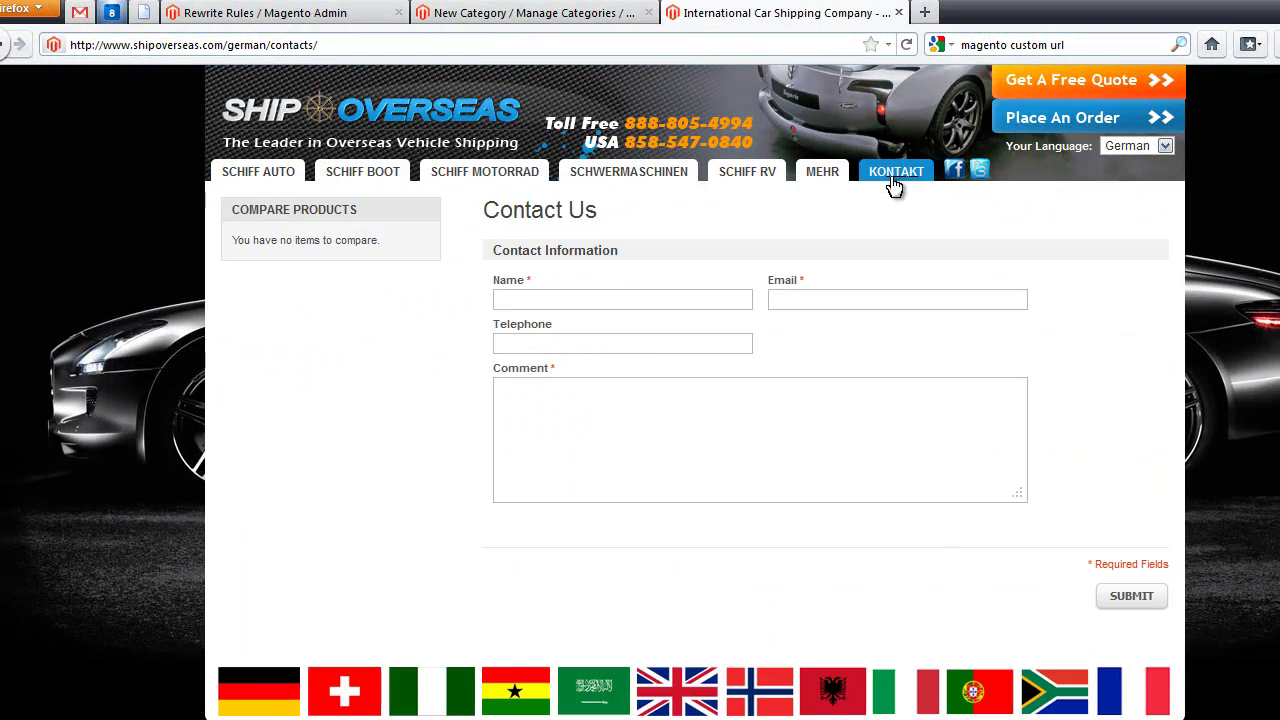
pyautogui.moveTo(599, 210); pyautogui.dragTo(484, 212)
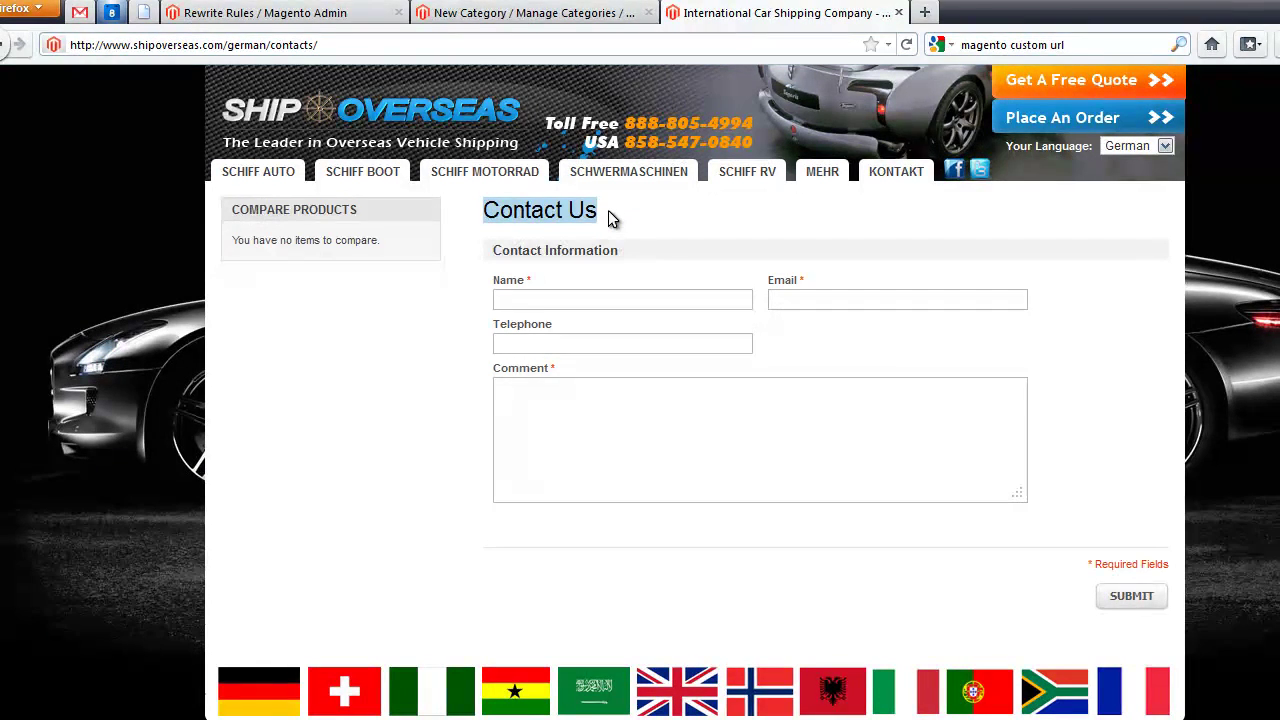
pyautogui.click(707, 213)
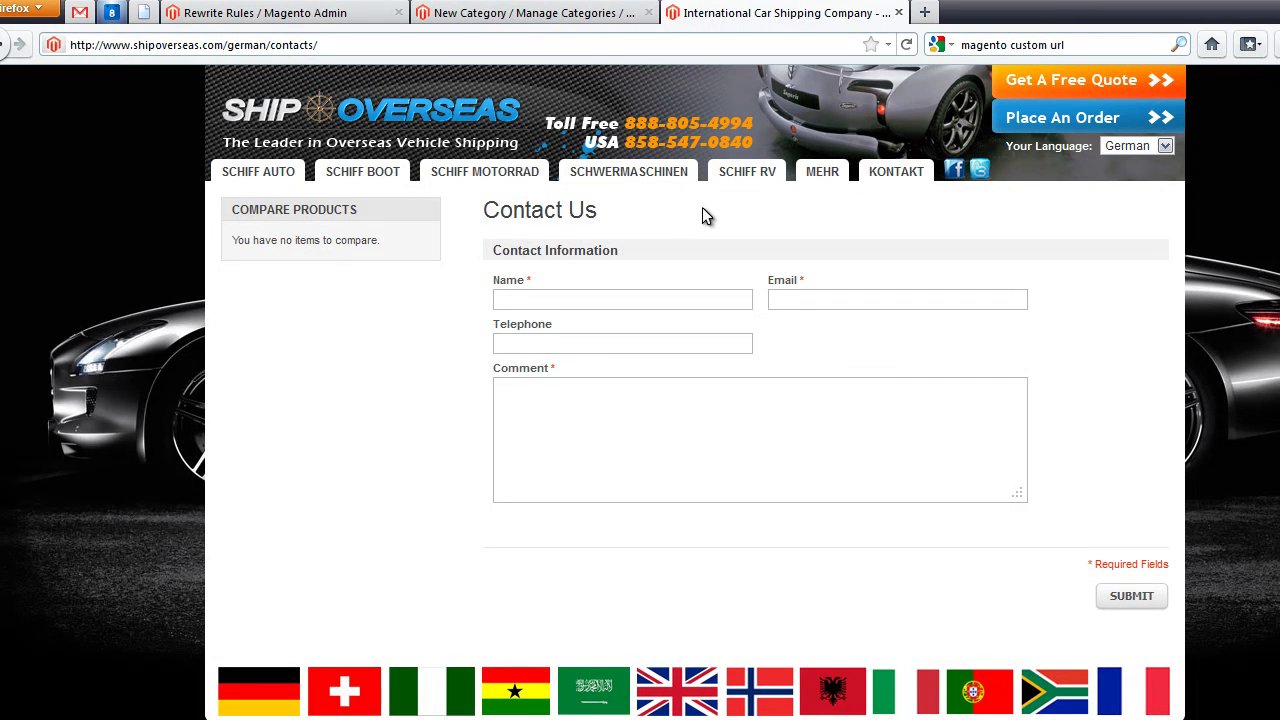